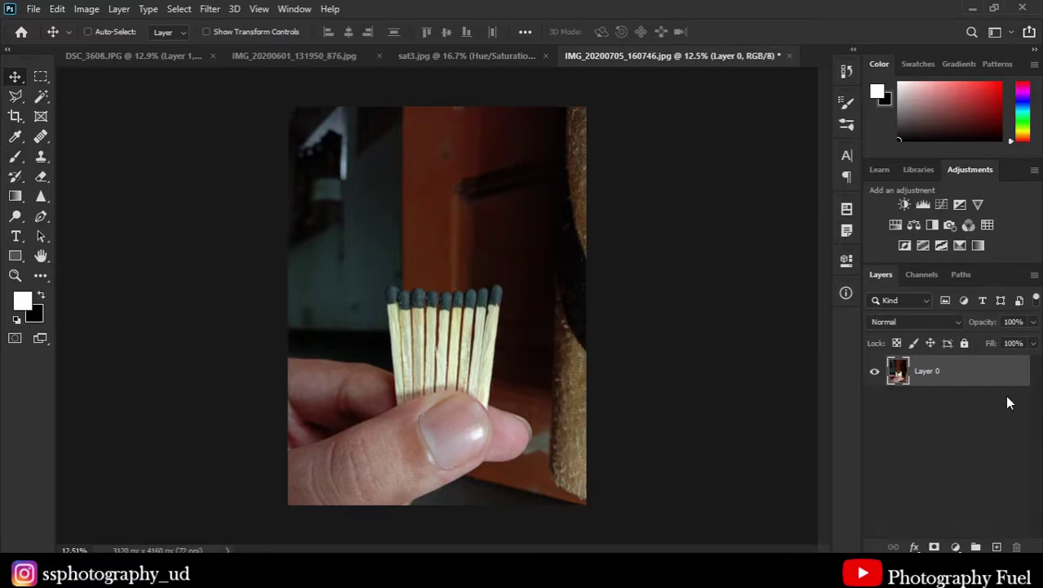
- Duplicate the photo layer and Quick-Select the finger, thumb and matchsticks
key(ctrl+j)
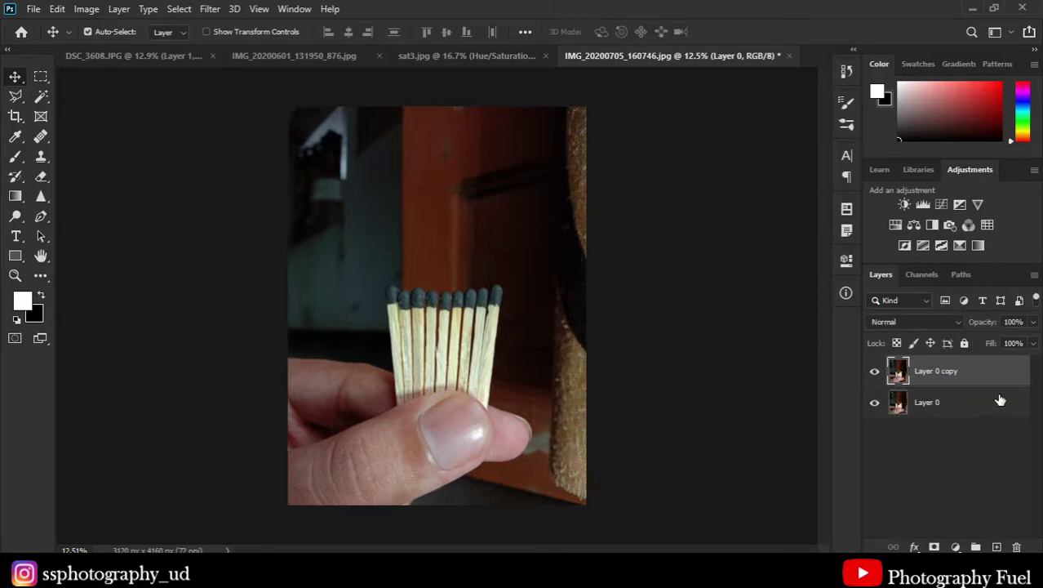
click(41, 96)
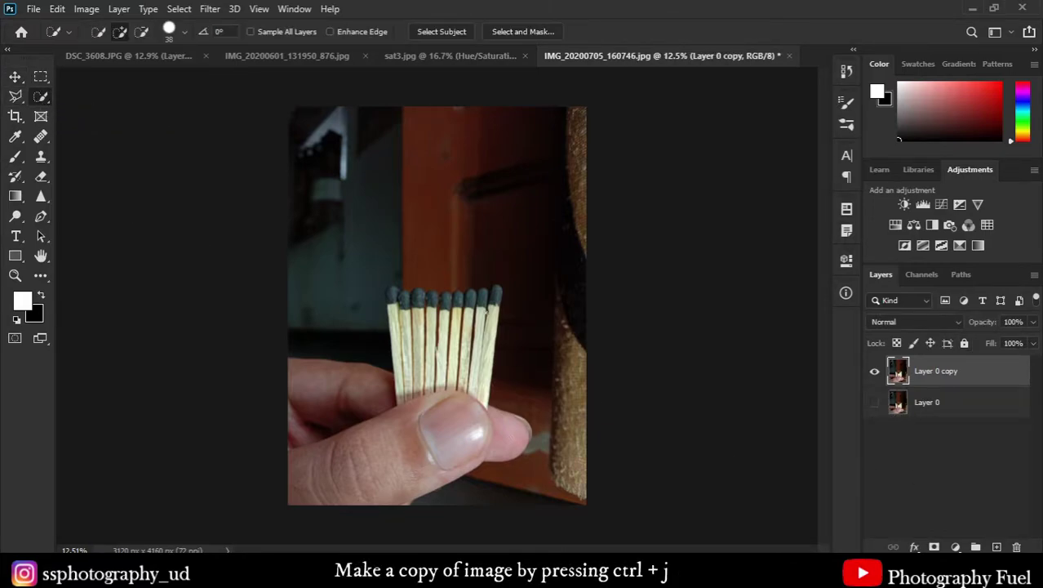
scroll(301, 435, up, 3)
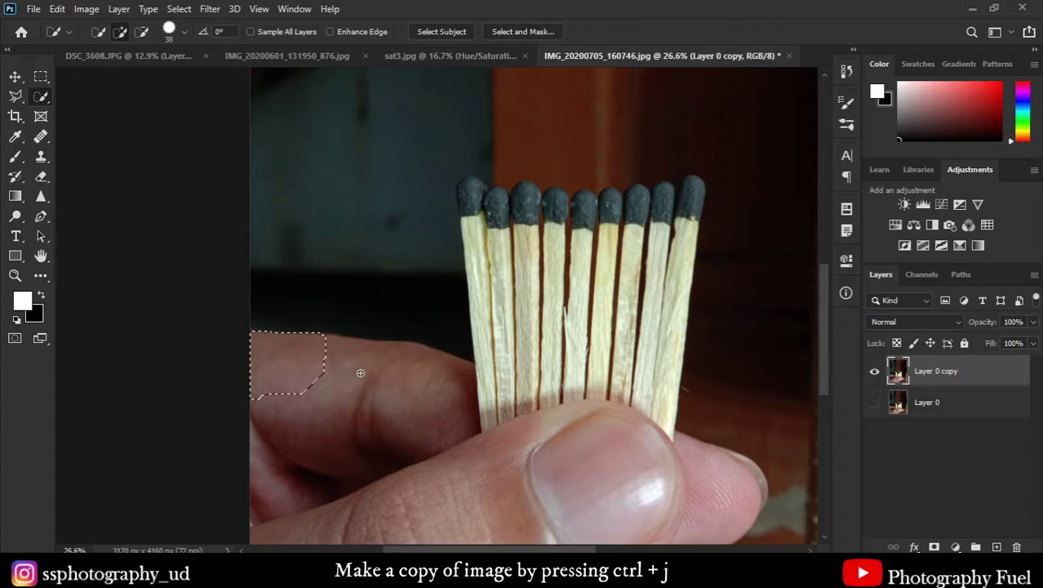
drag(360, 373, 669, 292)
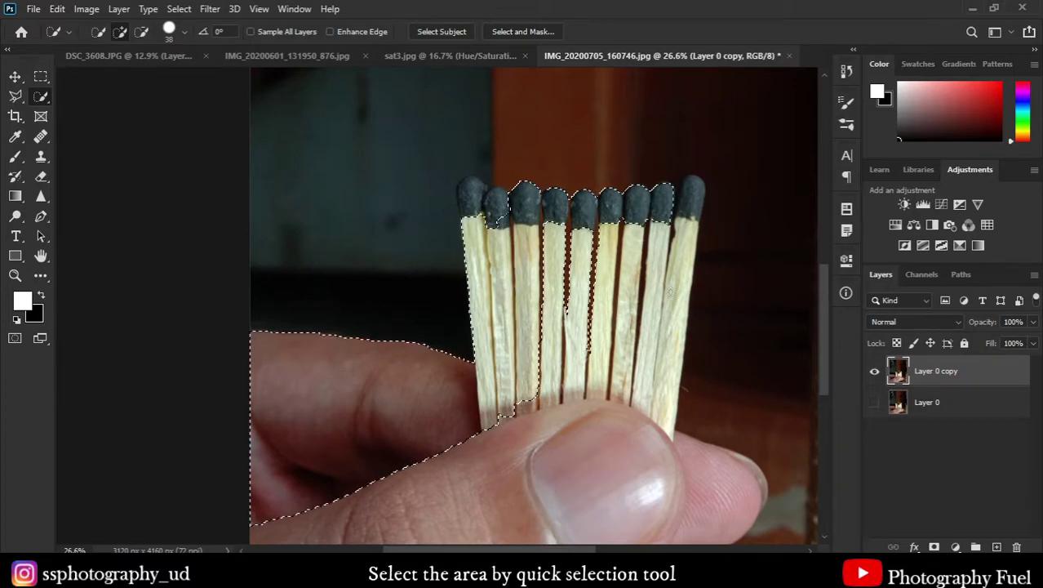
drag(671, 292, 543, 270)
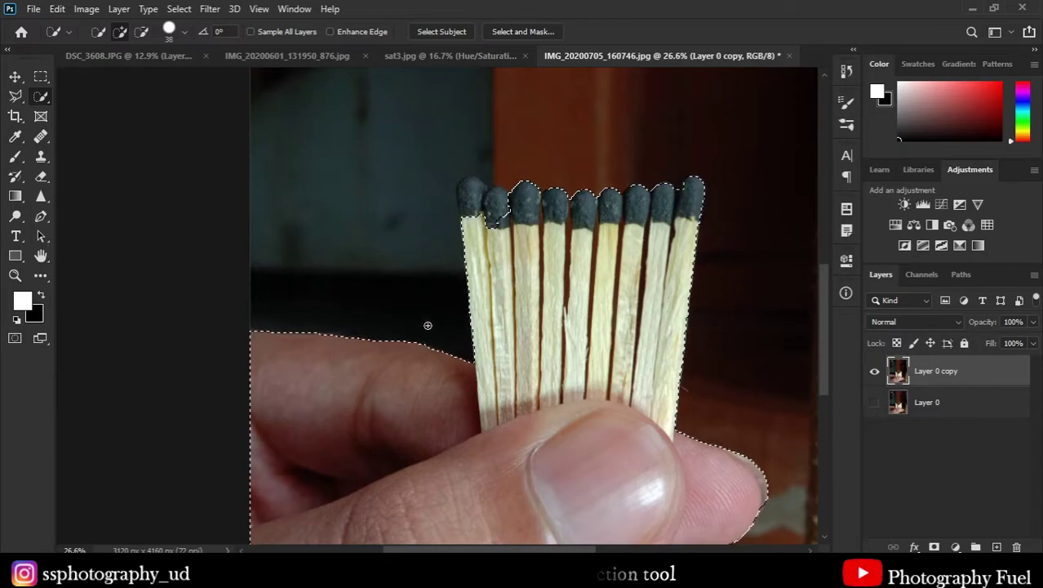
click(472, 191)
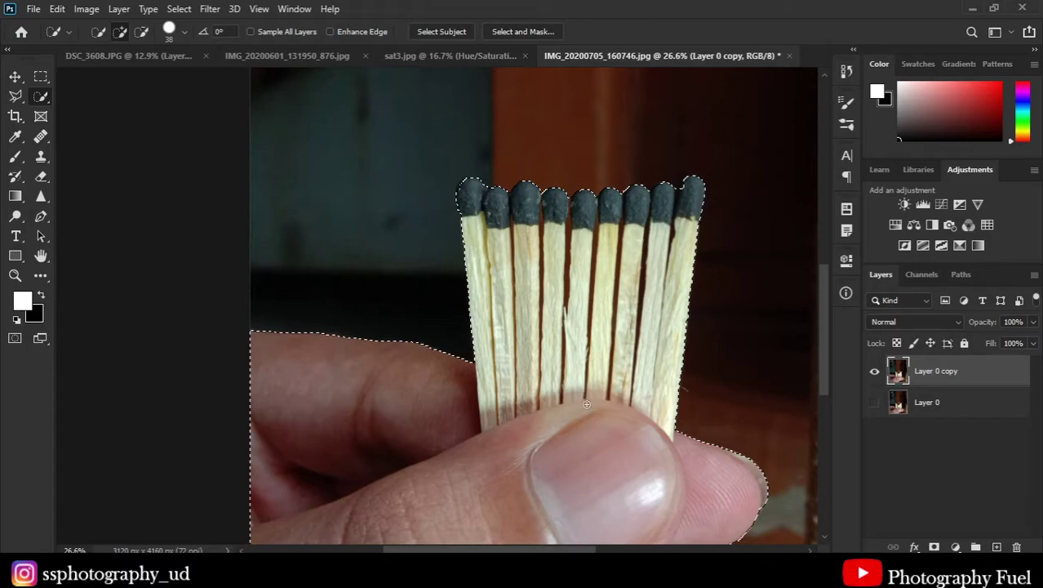
- Zoom in to add the match heads to the selection, then copy it to a new layer
scroll(560, 271, down, 5)
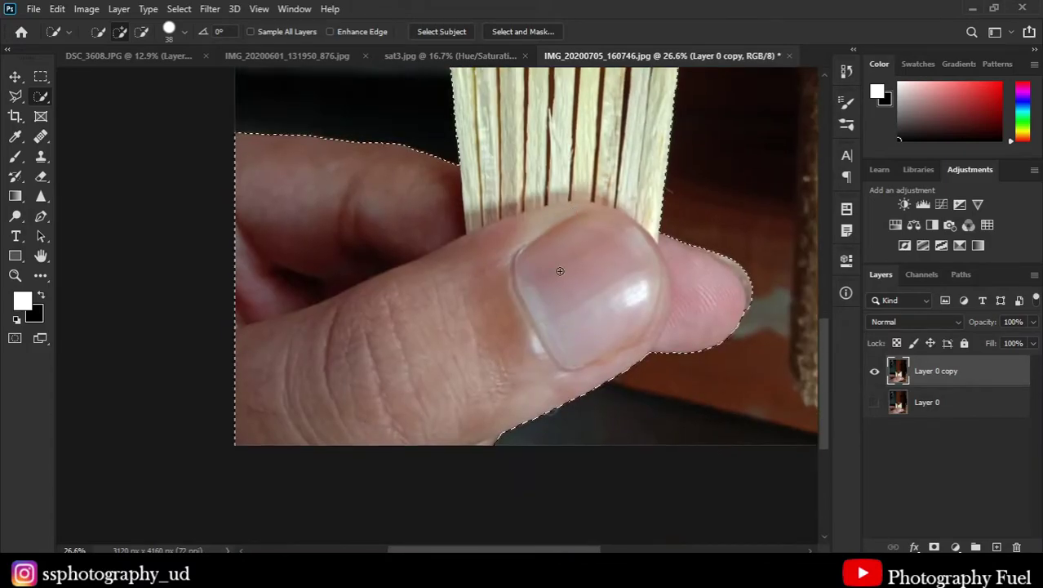
scroll(560, 271, up, 2)
scroll(559, 275, up, 4)
scroll(560, 409, up, 1)
scroll(536, 362, up, 3)
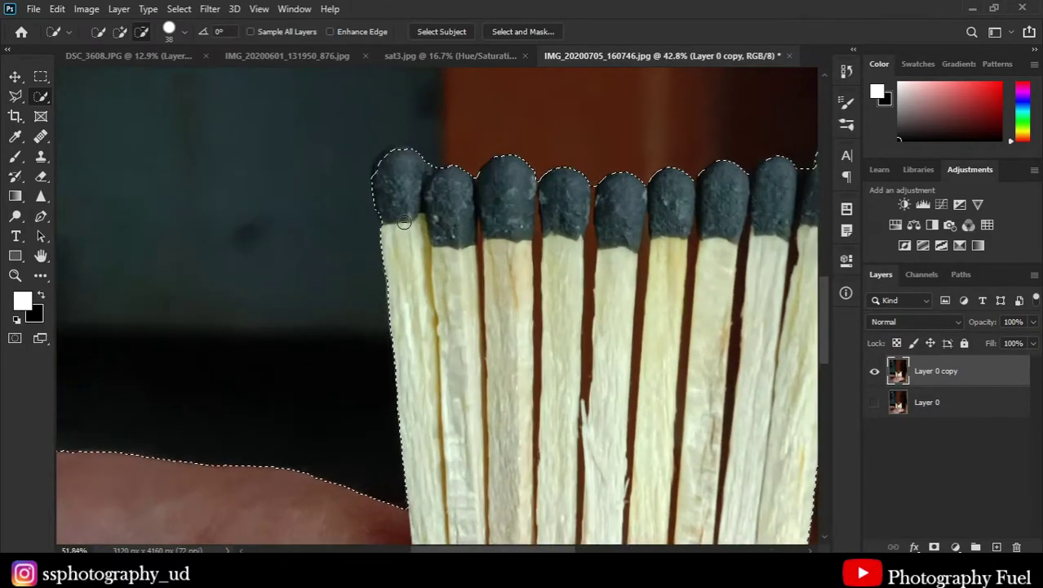
scroll(403, 222, up, 3)
scroll(396, 225, up, 2)
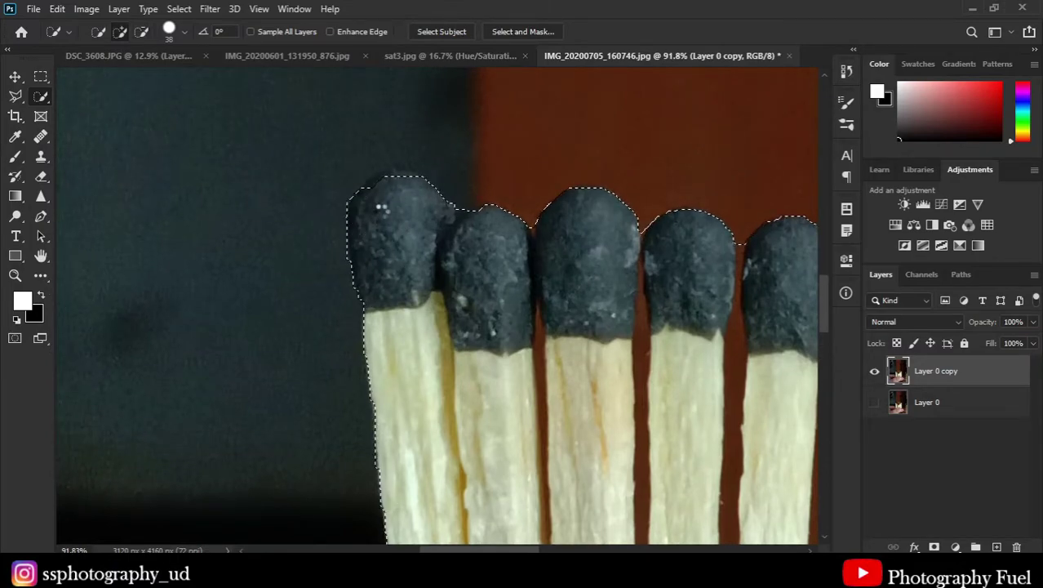
mouse_move(380, 207)
mouse_down()
mouse_move(375, 194)
mouse_move(409, 217)
mouse_move(446, 300)
mouse_up()
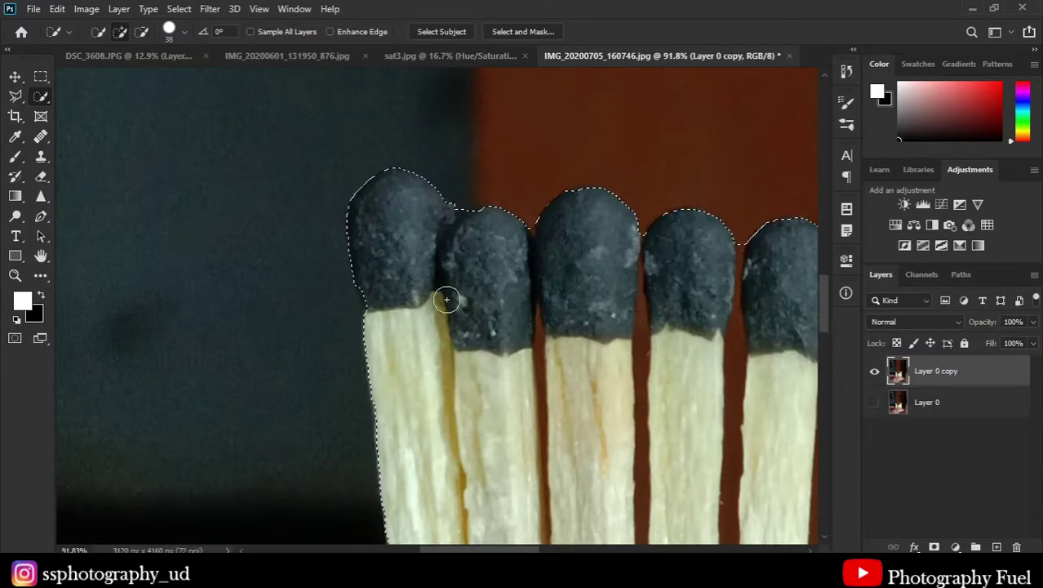
drag(585, 298, 215, 277)
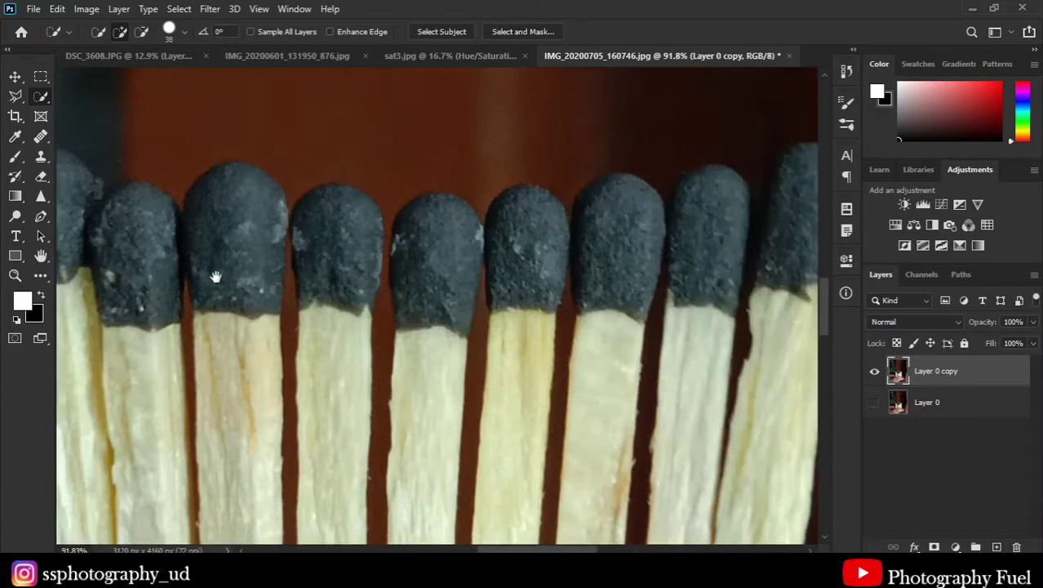
mouse_move(561, 279)
mouse_down()
mouse_move(431, 315)
mouse_move(609, 259)
mouse_move(620, 200)
mouse_up()
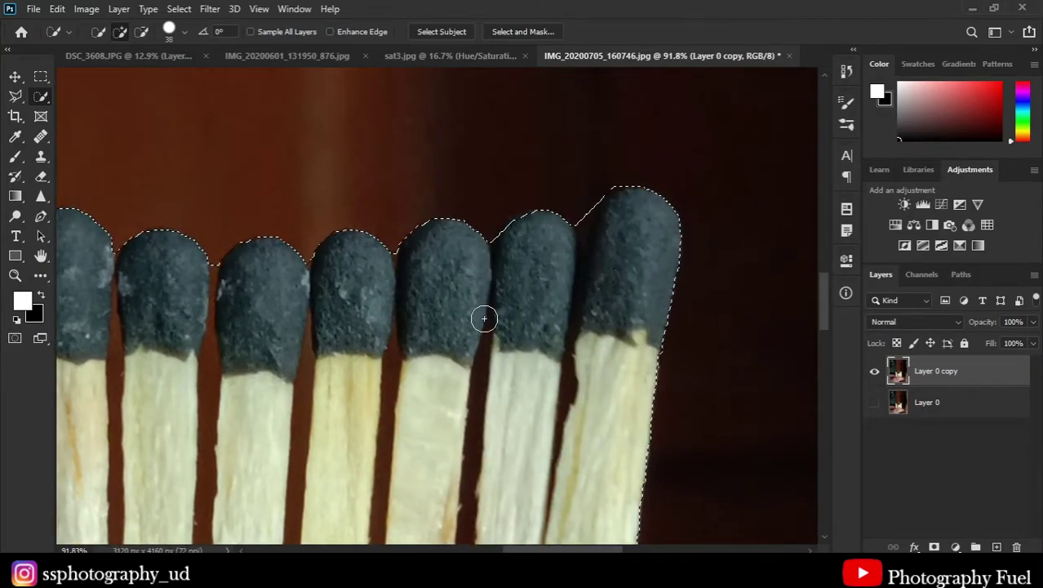
scroll(419, 311, down, 2)
scroll(383, 311, down, 5)
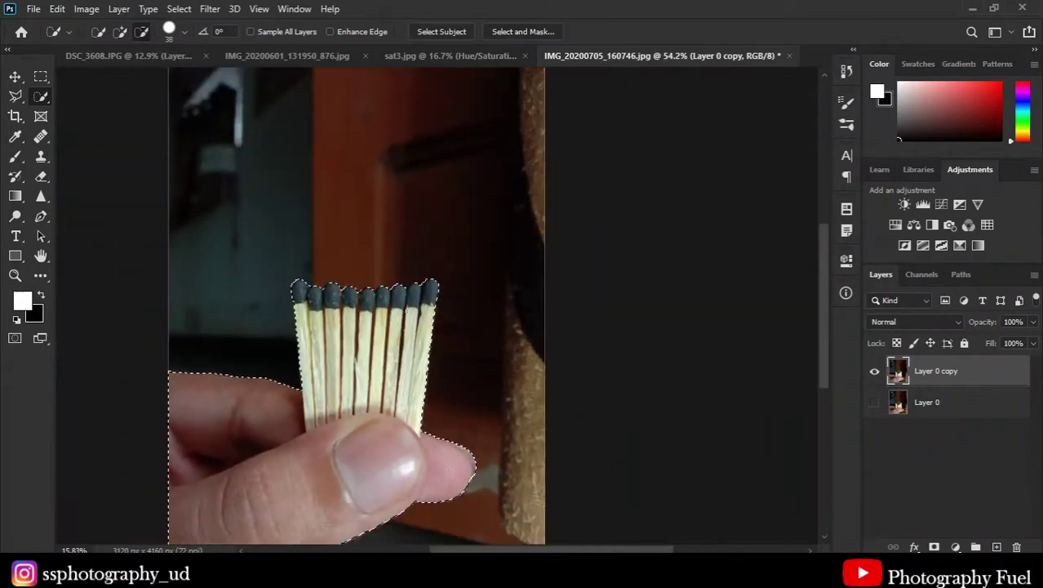
key(ctrl+0)
- Hide the Layer 0 copy and switch to the Magic Wand tool
key(ctrl+j)
click(874, 405)
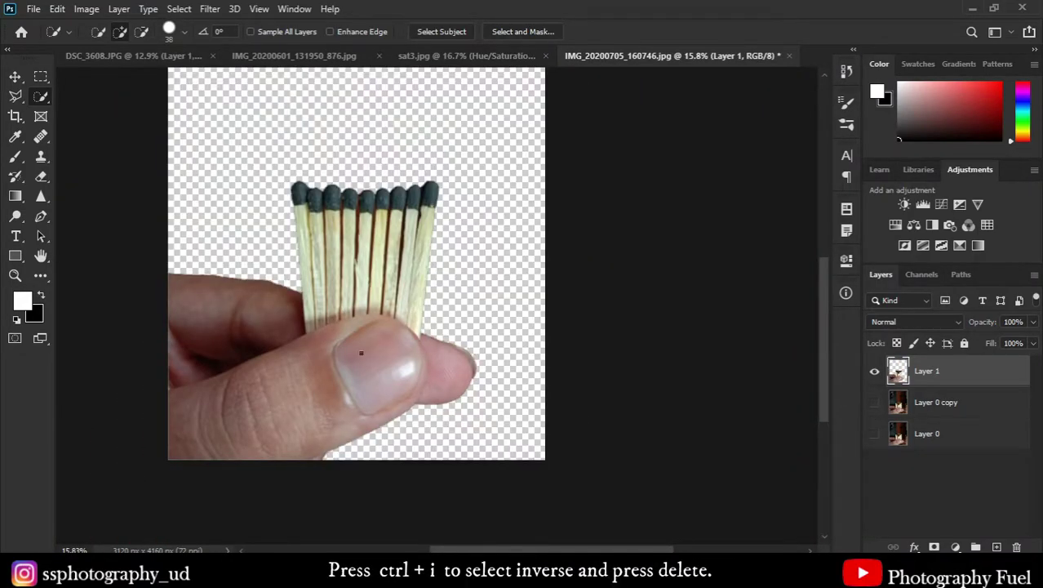
scroll(396, 292, up, 4)
scroll(412, 230, up, 1)
scroll(419, 226, up, 2)
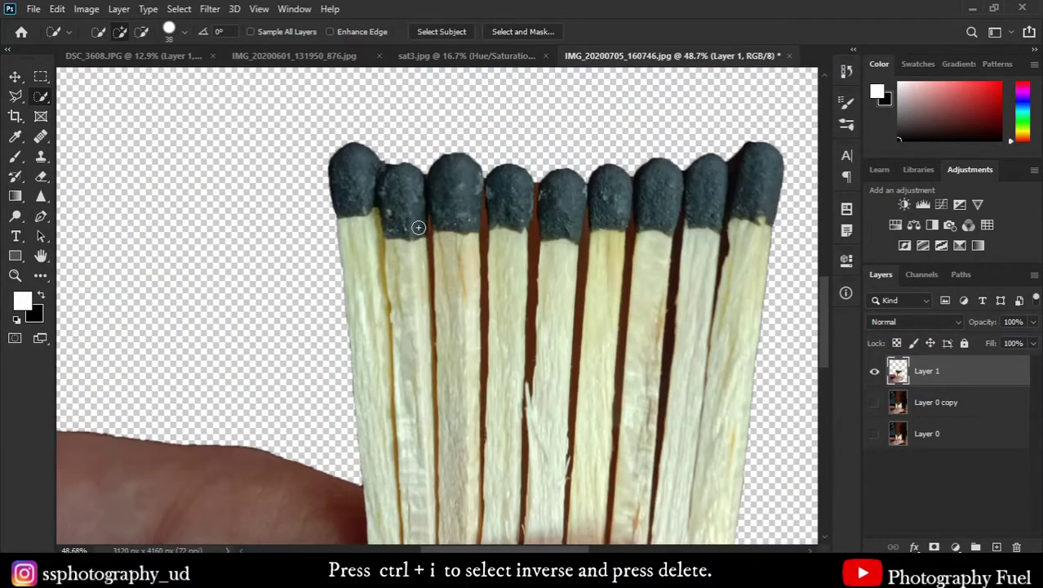
scroll(341, 214, up, 1)
right_click(40, 95)
click(105, 123)
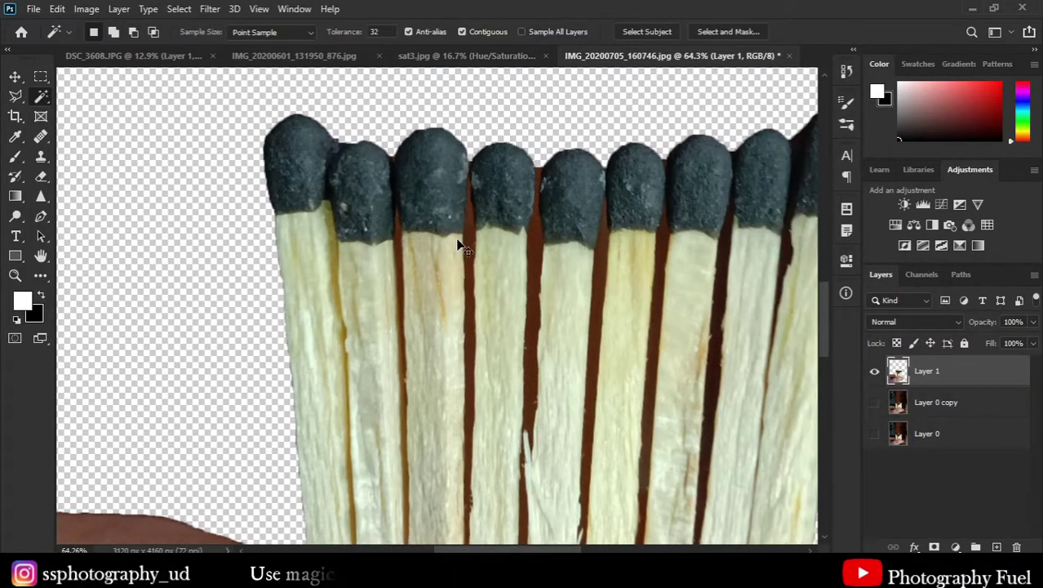
- Select and delete five brown gaps between the matchsticks
click(467, 255)
key(Delete)
click(539, 263)
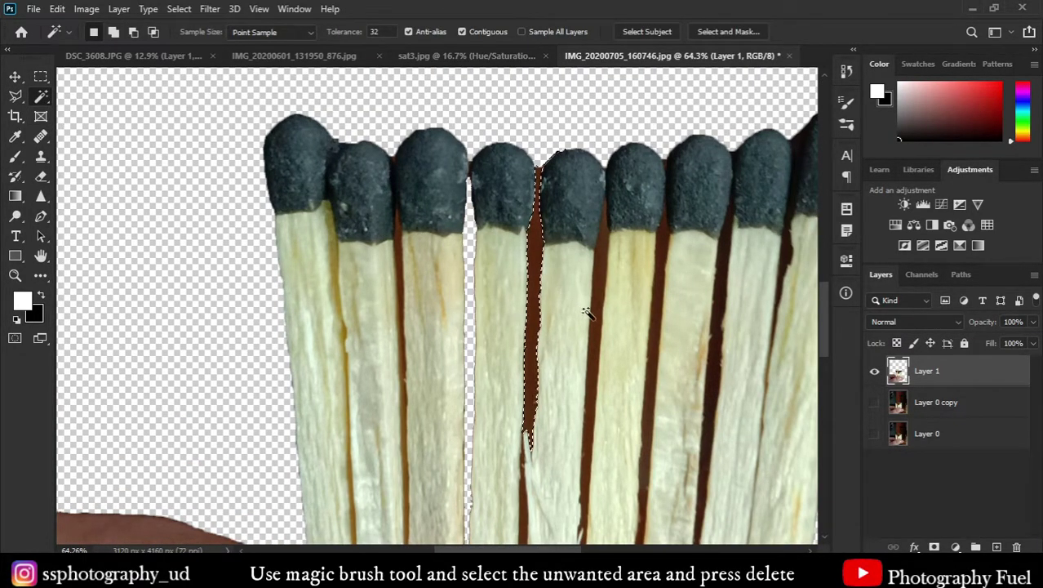
key(Delete)
click(599, 316)
key(Delete)
click(659, 294)
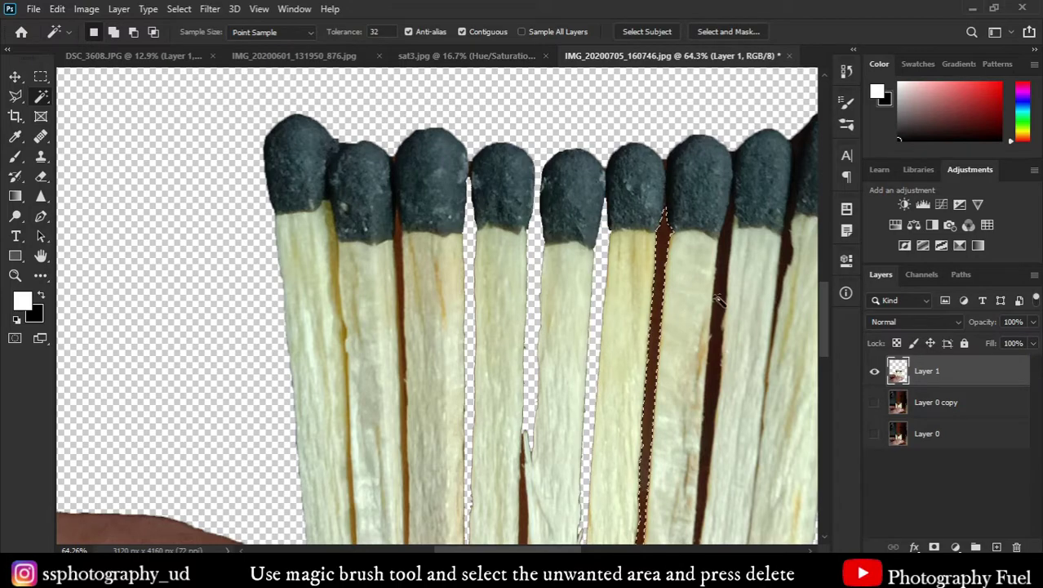
key(Delete)
click(722, 323)
key(Delete)
- Erase the leftover brown sliver beside the right matchsticks and deselect
drag(682, 352, 391, 289)
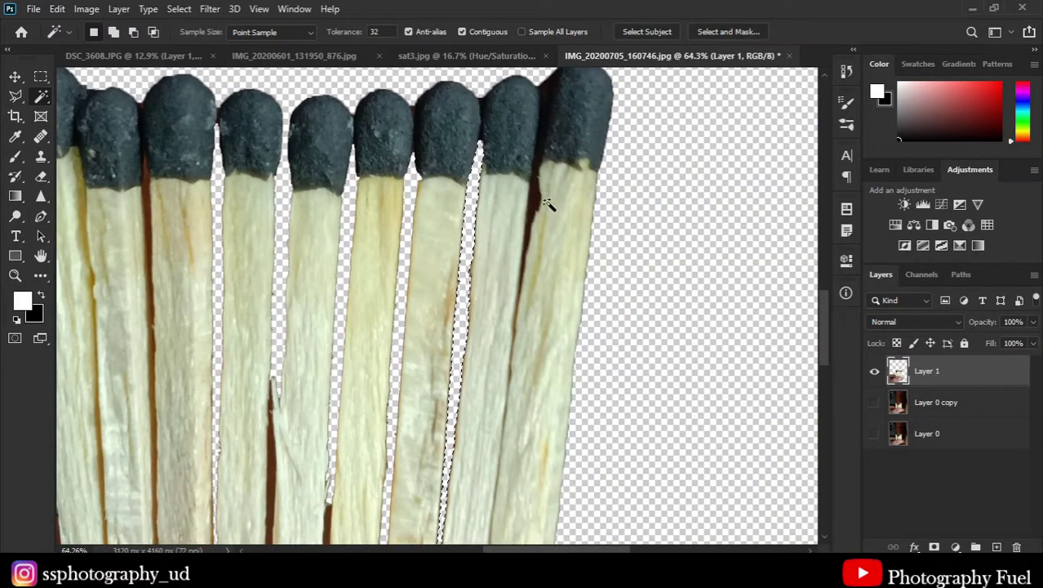
click(533, 219)
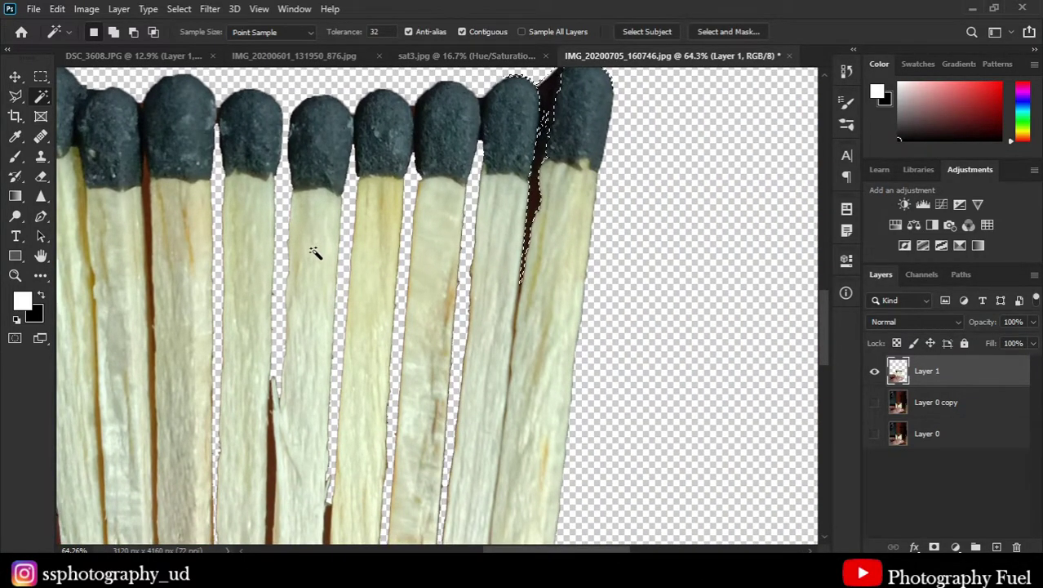
click(41, 176)
mouse_move(487, 292)
mouse_down()
mouse_move(535, 275)
mouse_move(508, 308)
mouse_move(559, 316)
mouse_up()
key(ctrl+d)
scroll(261, 288, left, 3)
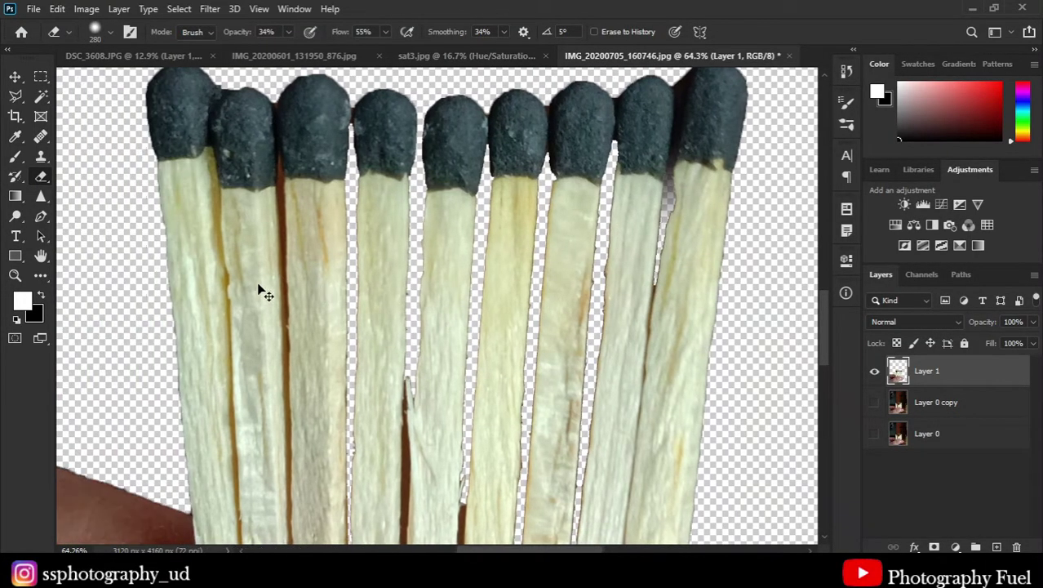
scroll(260, 288, left, 2)
- Remove the remaining brown gaps between the left sticks and near the fingers
click(40, 97)
scroll(484, 327, down, 2)
scroll(344, 181, up, 1)
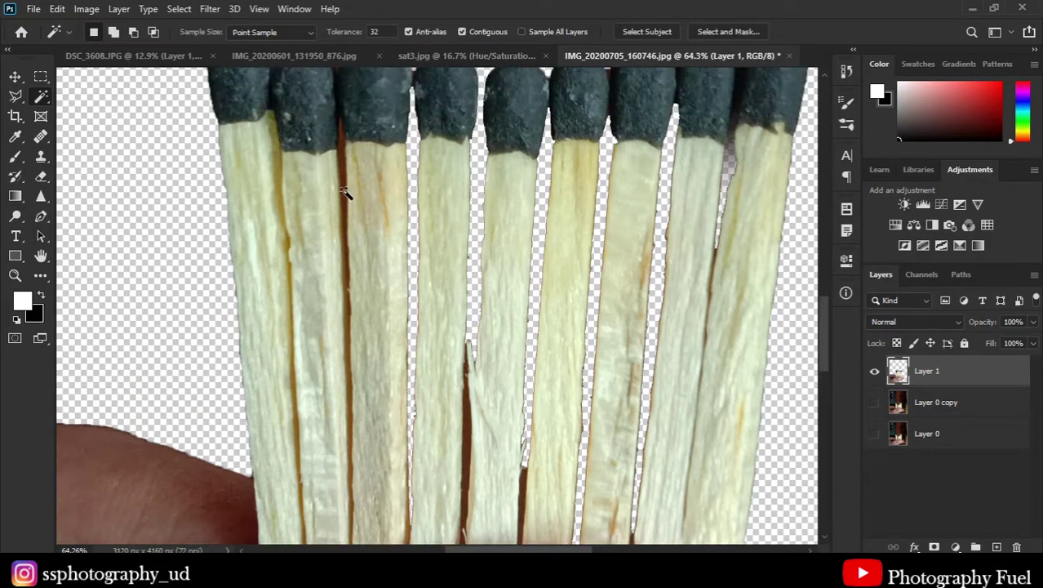
click(345, 197)
scroll(365, 232, up, 1)
scroll(418, 321, down, 2)
scroll(513, 397, down, 2)
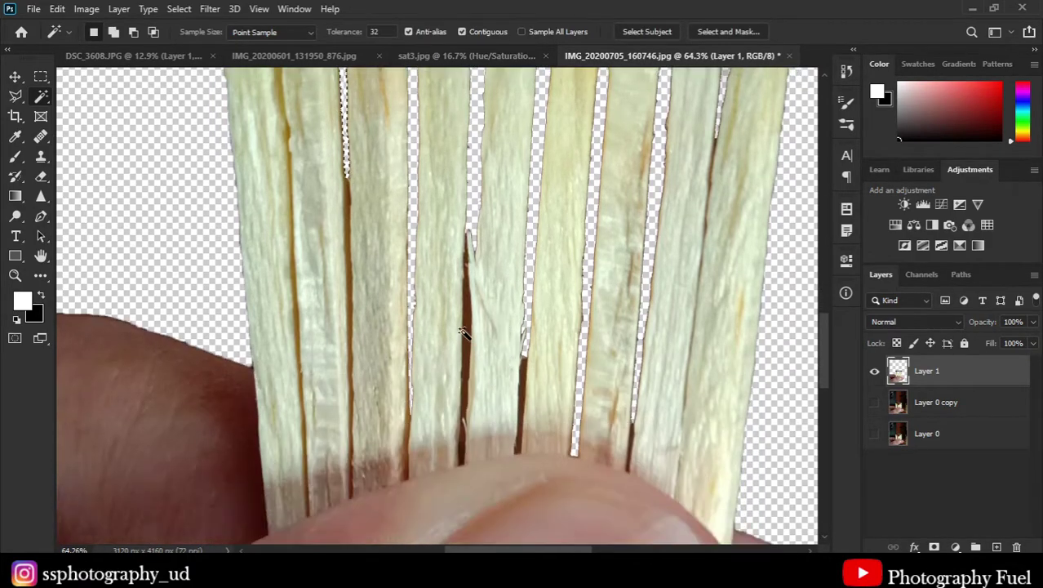
shift+click(463, 343)
key(Delete)
click(523, 387)
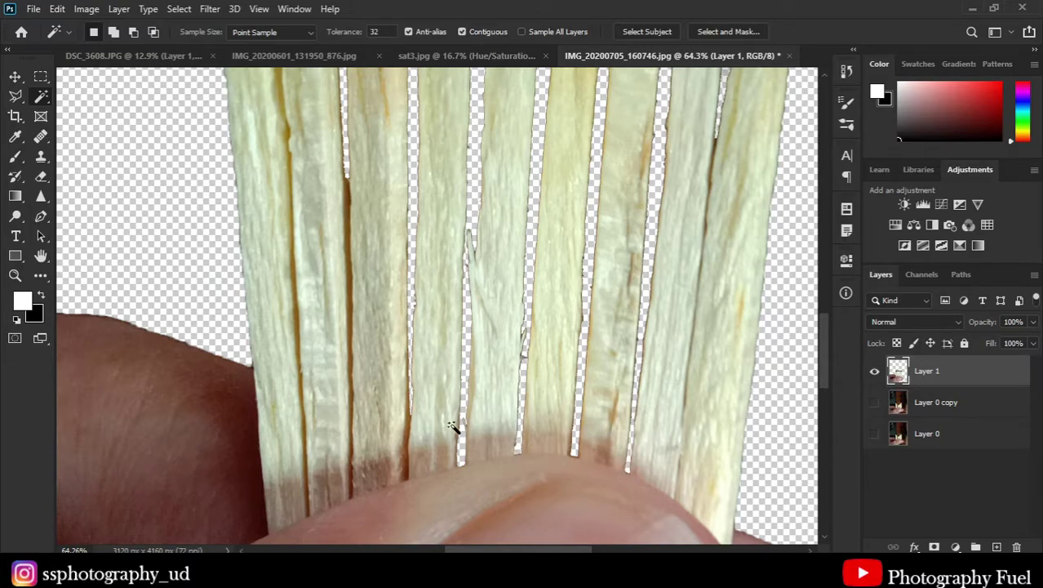
scroll(453, 427, down, 1)
scroll(377, 378, down, 3)
scroll(437, 347, down, 1)
- Move the empty Layer 2 beneath the cutout and fill it with black
scroll(425, 318, up, 2)
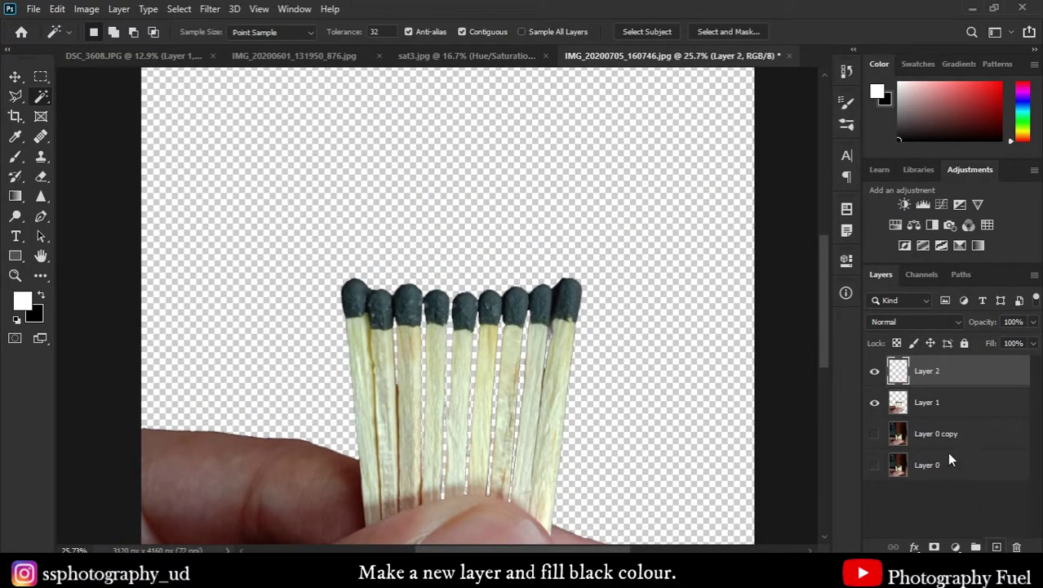
drag(939, 381, 947, 418)
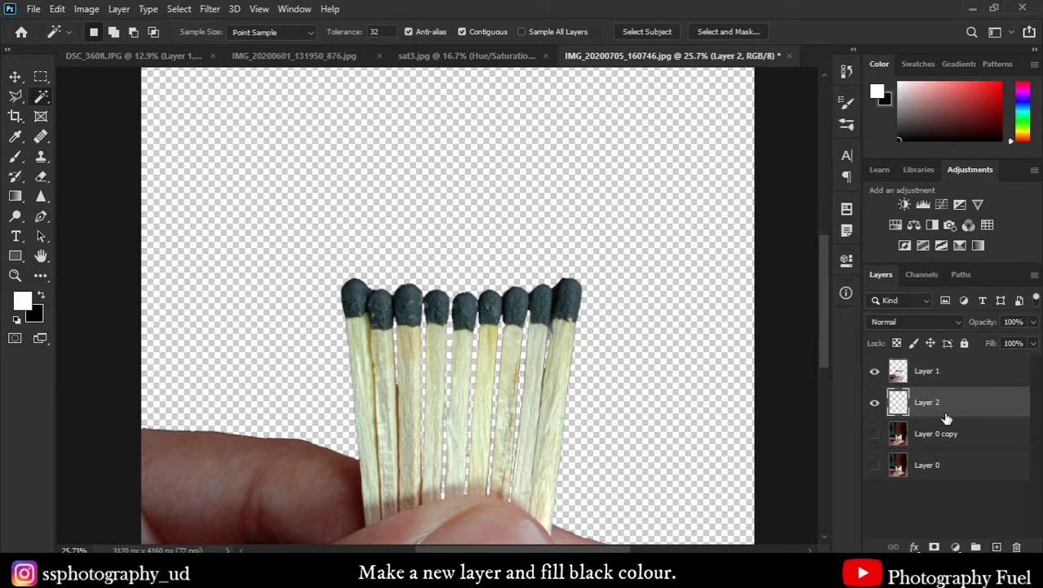
key(ctrl+BackSpace)
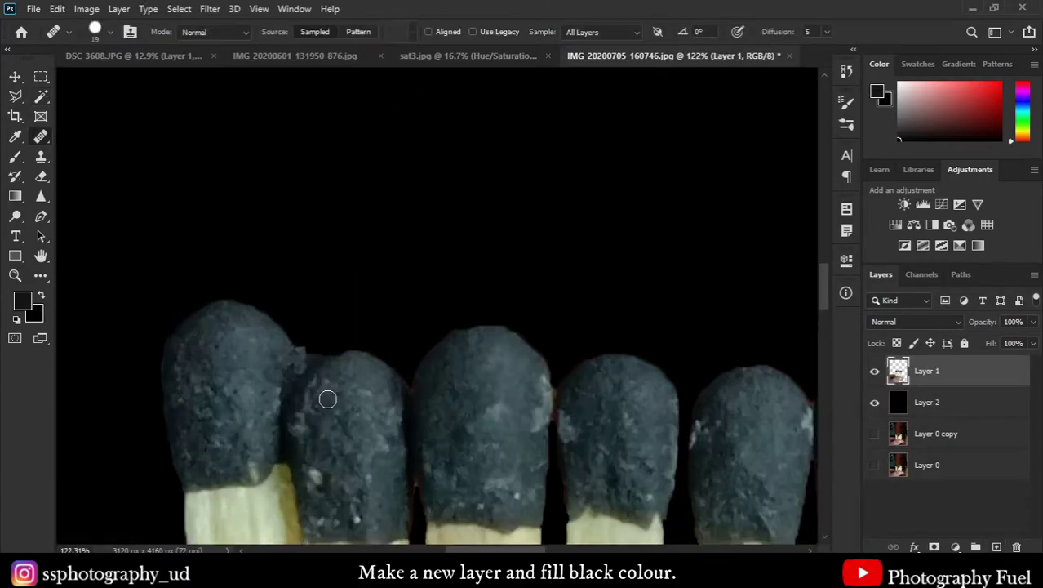
scroll(328, 398, down, 2)
scroll(298, 342, down, 2)
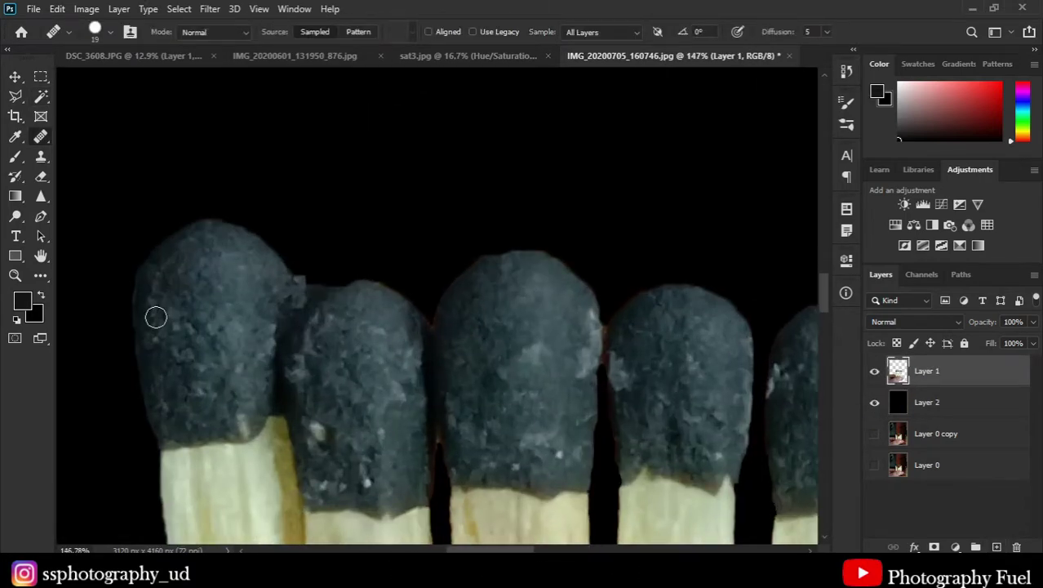
- Retouch the second match head via a Pen selection, Healing Brush and Brush, then bring up Open
key(p)
scroll(335, 318, down, 1)
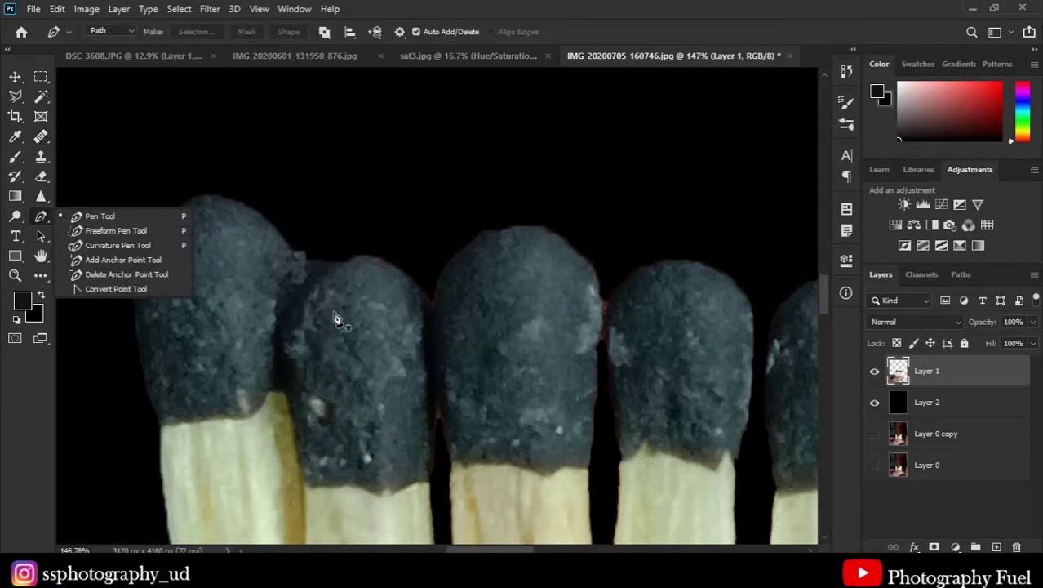
click(366, 256)
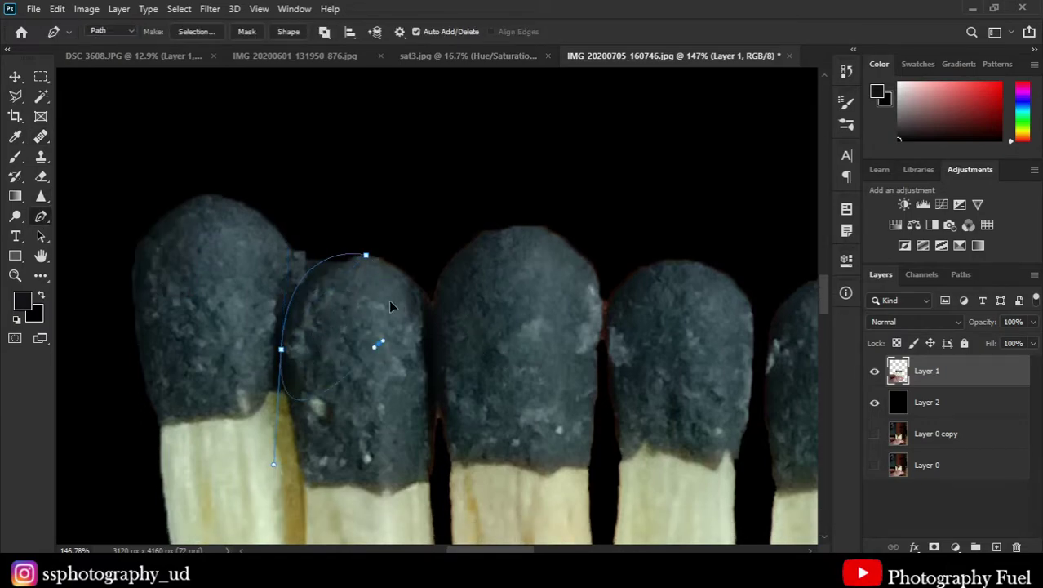
key(ctrl+Return)
scroll(245, 261, up, 3)
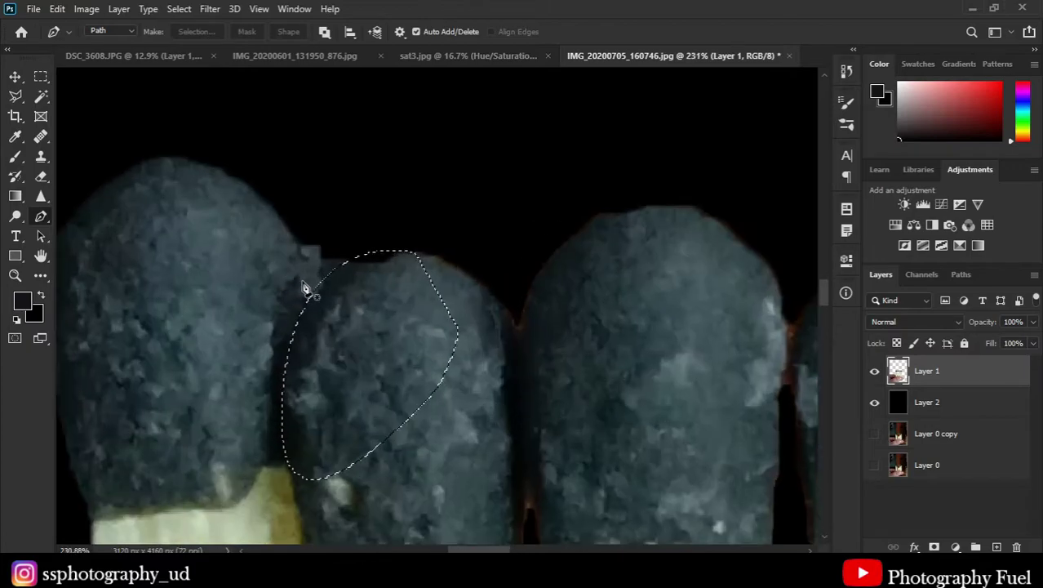
click(41, 137)
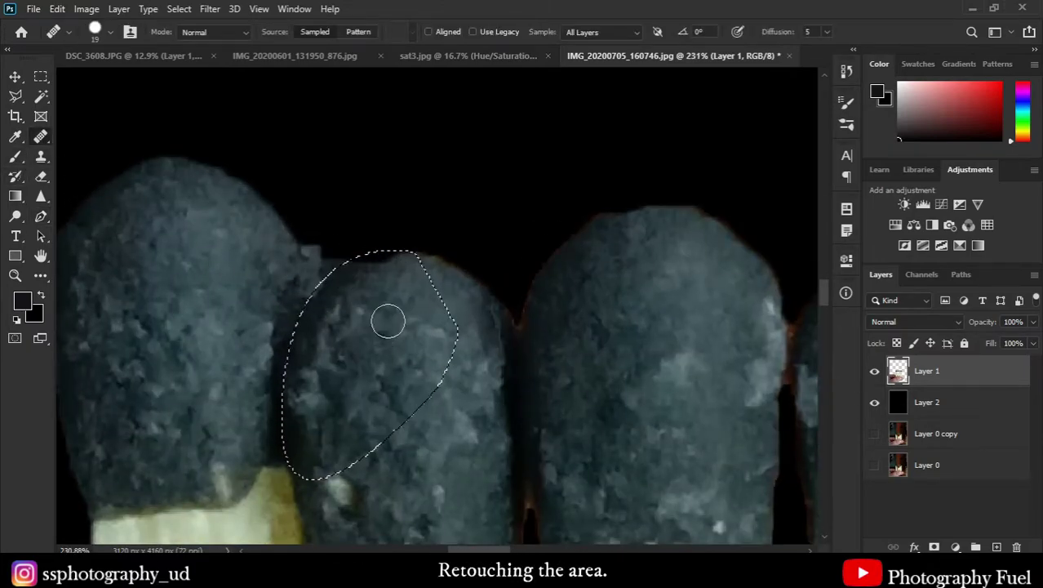
drag(351, 274, 366, 263)
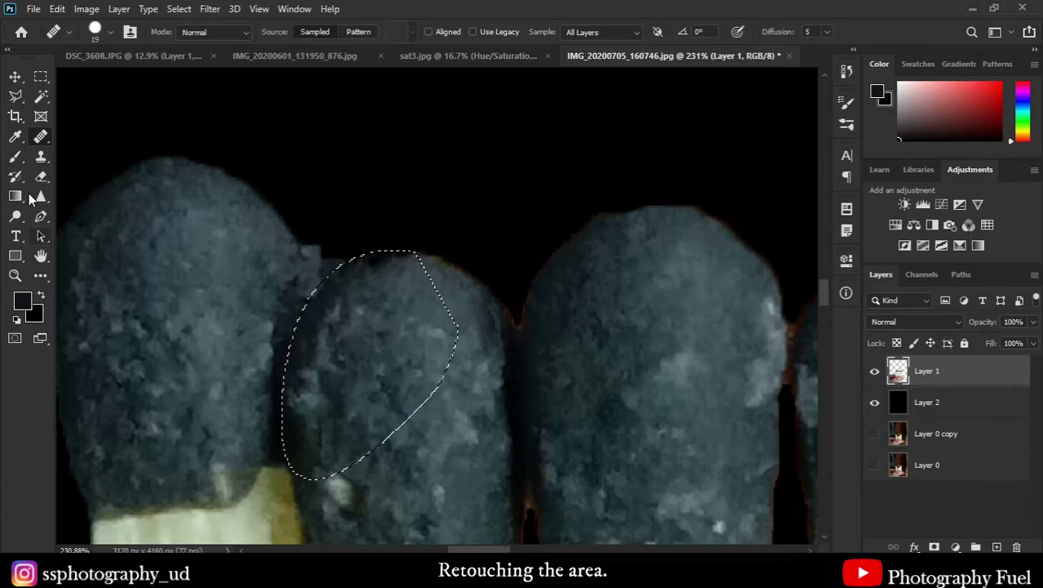
key(b)
mouse_move(383, 259)
mouse_down()
mouse_move(423, 245)
mouse_move(478, 284)
mouse_move(400, 317)
mouse_up()
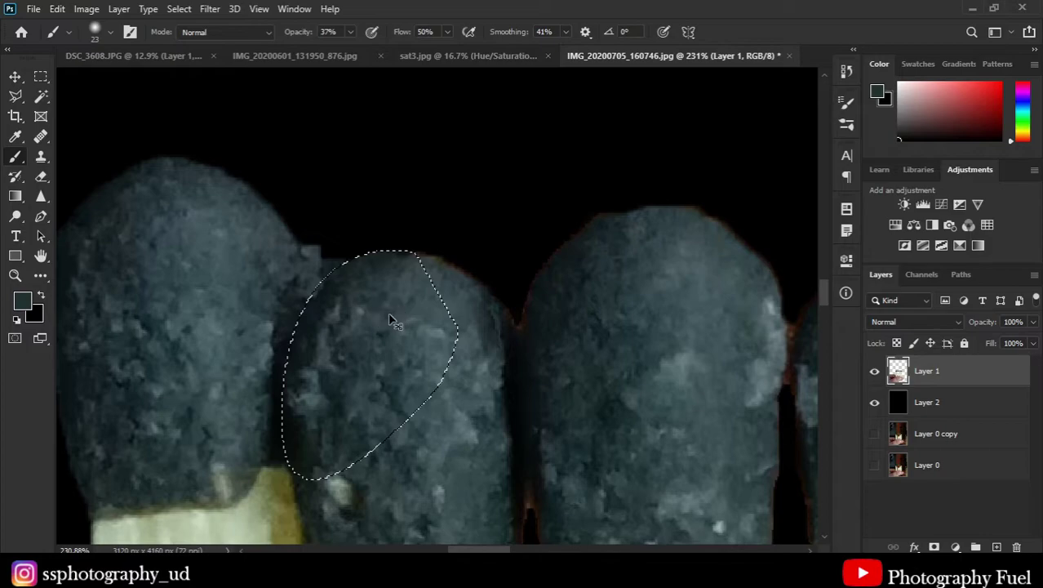
key(ctrl+d)
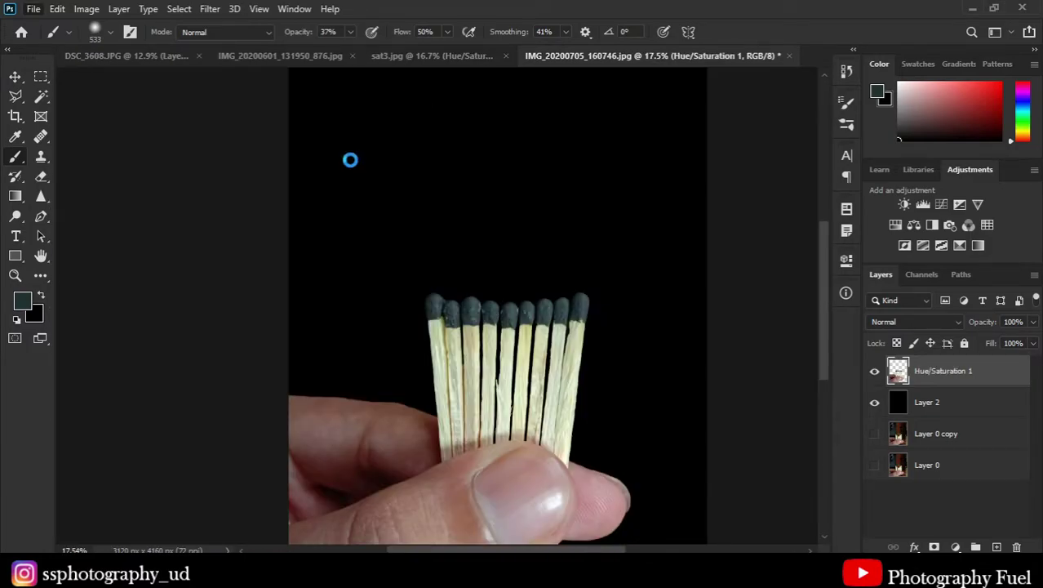
key(ctrl+o)
- Open the Instagram logo image from D:\google Download
scroll(248, 217, down, 2)
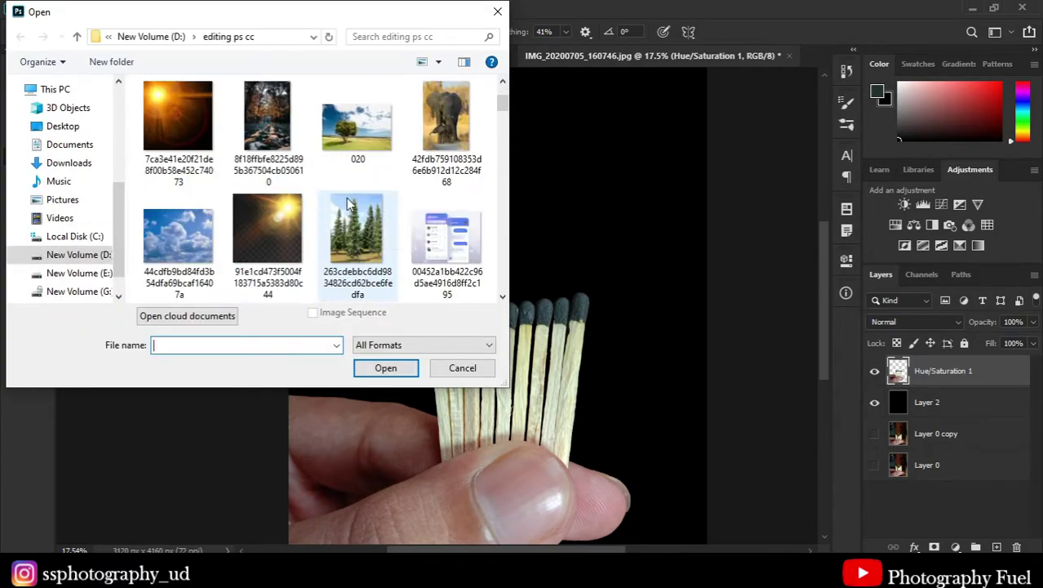
scroll(249, 217, down, 3)
click(68, 258)
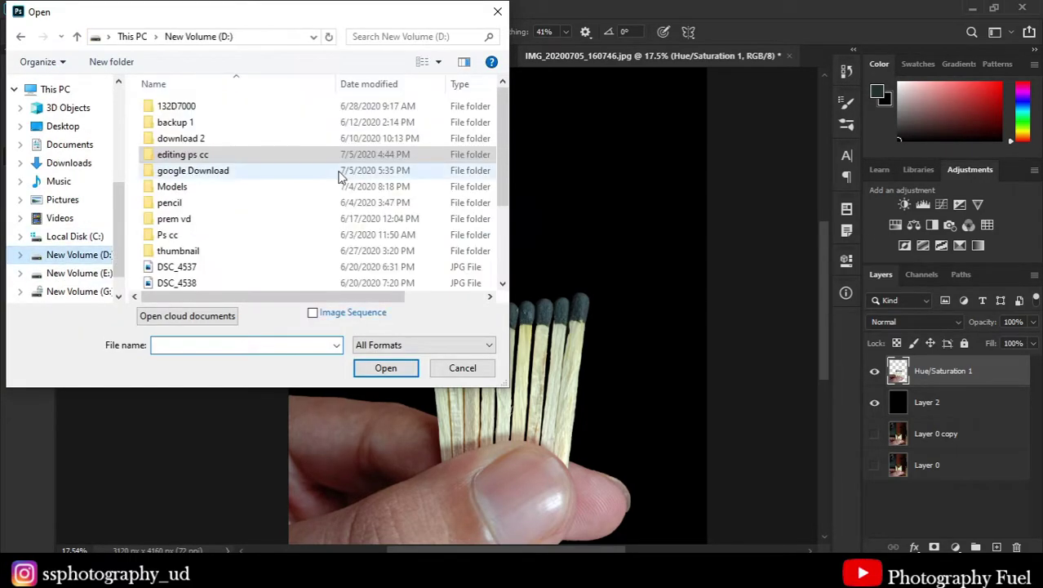
double_click(261, 174)
click(174, 238)
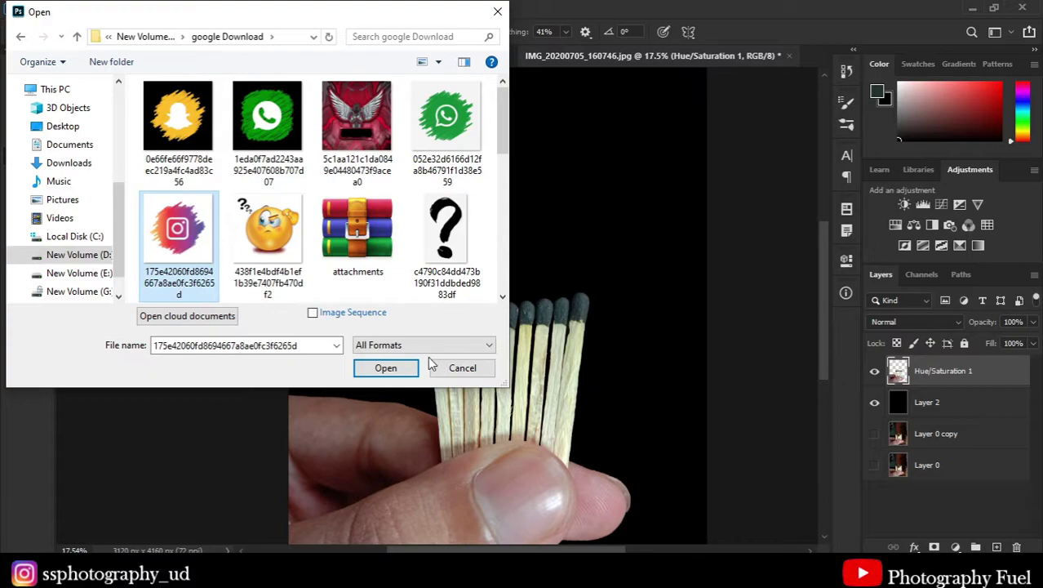
click(385, 368)
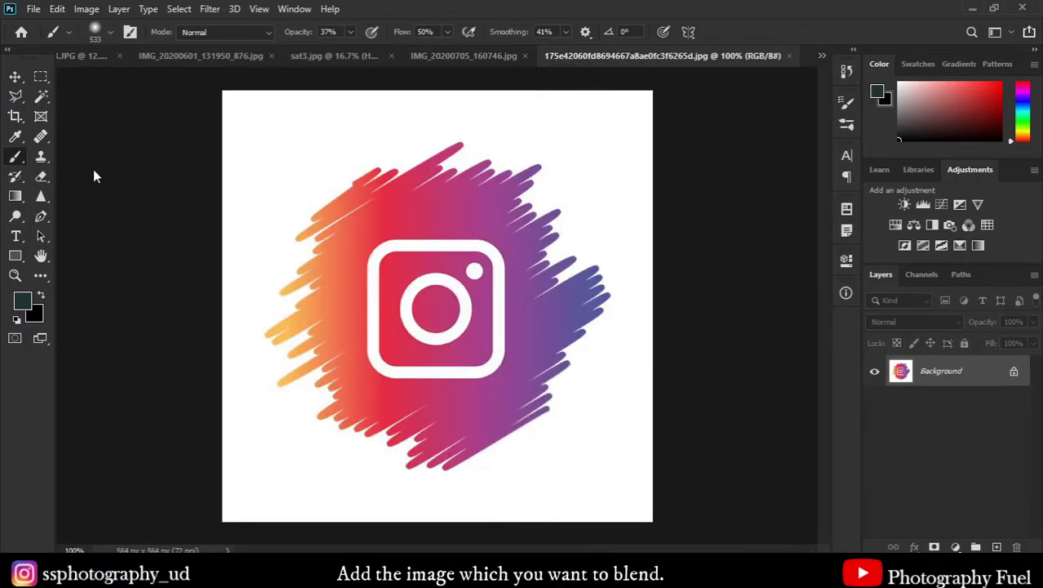
- Drag the Instagram logo onto the matches image as Layer 3 and close the logo file
key(v)
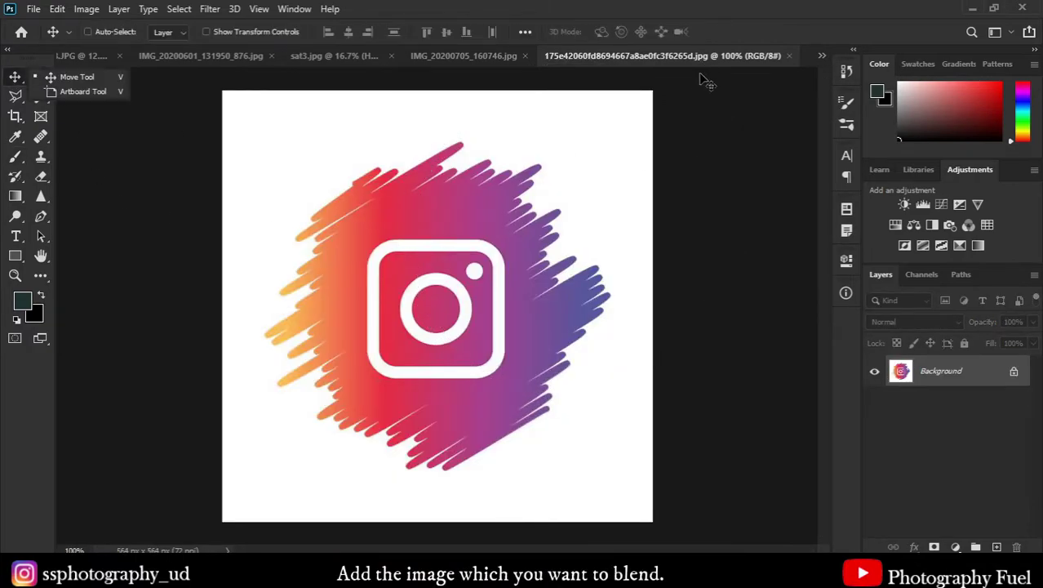
drag(700, 77, 698, 74)
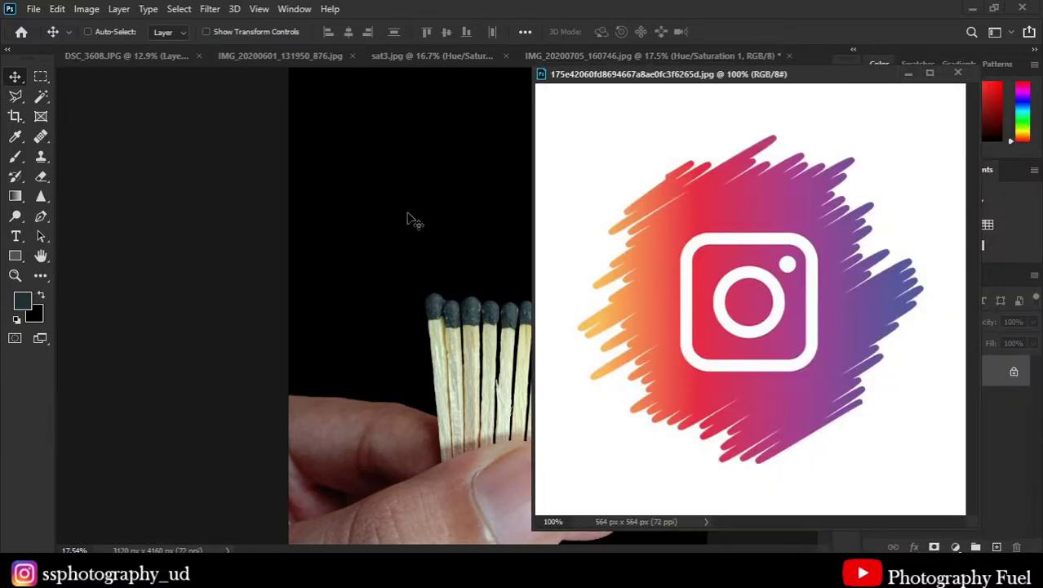
drag(647, 343, 384, 229)
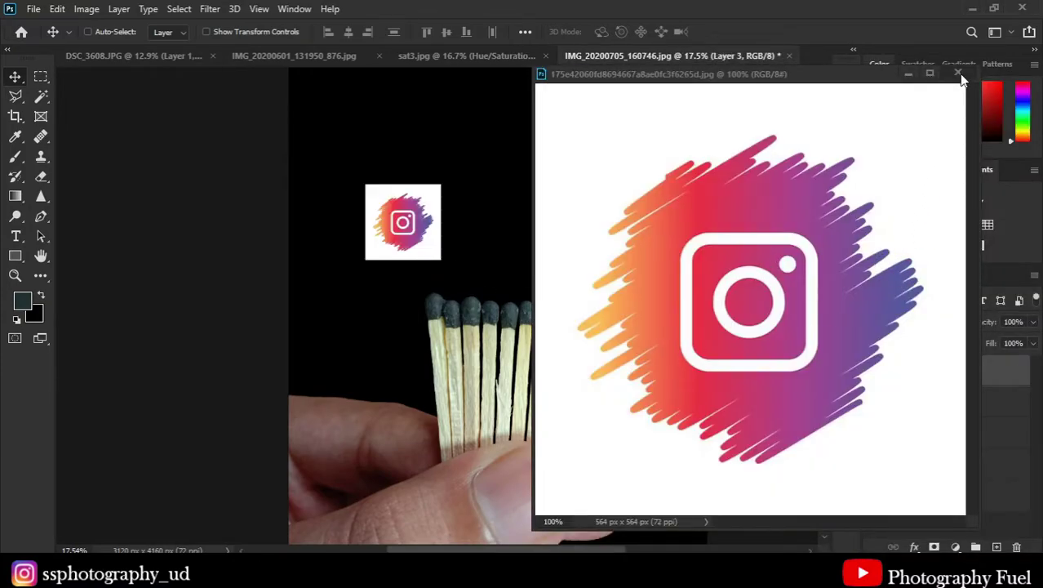
click(960, 73)
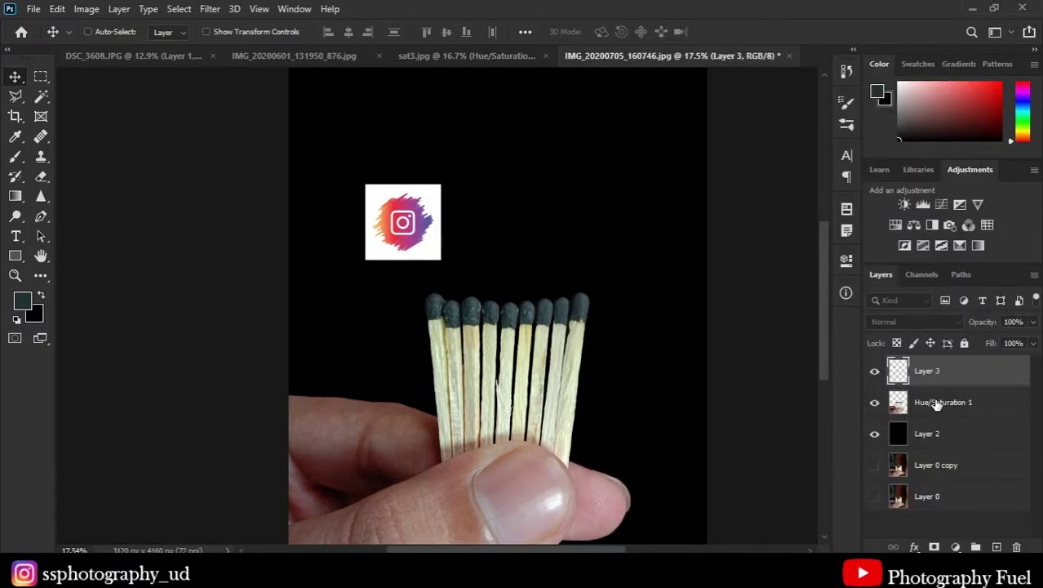
click(930, 405)
- Duplicate Hue/Saturation 1 and blend the Layer 3 logo onto the sticks in Multiply
key(ctrl+j)
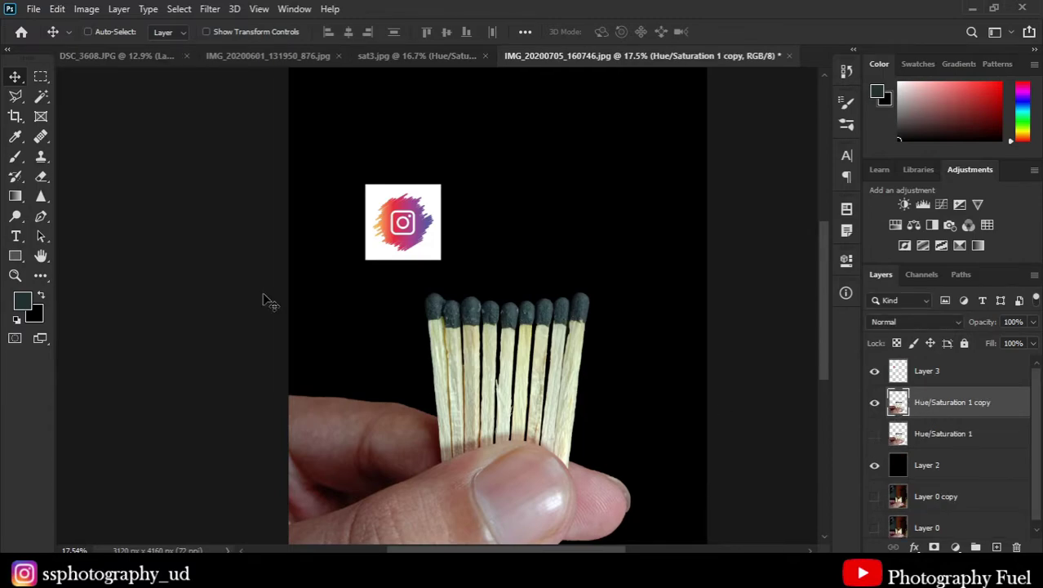
click(923, 374)
drag(412, 220, 514, 382)
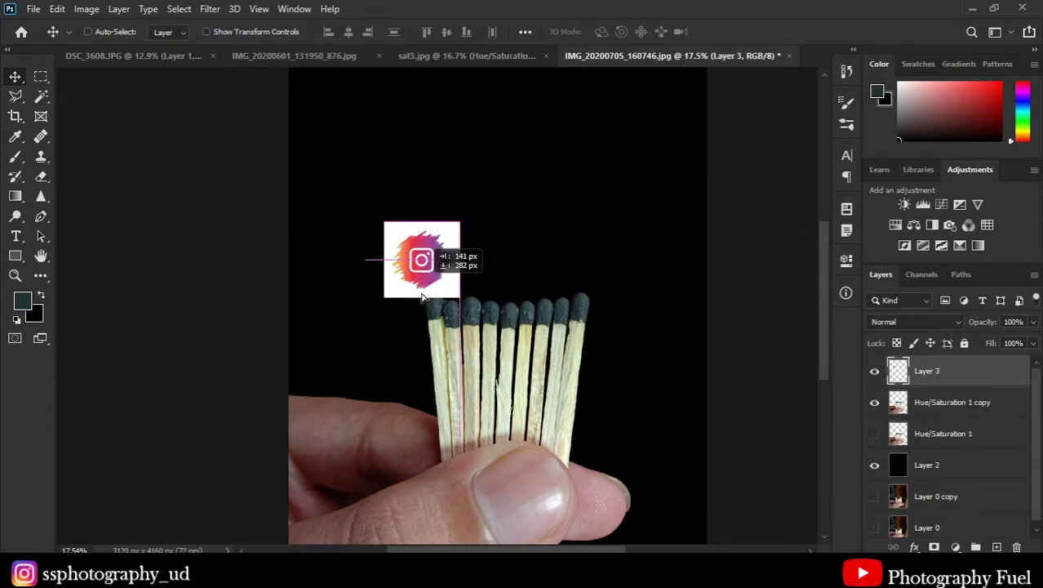
click(925, 321)
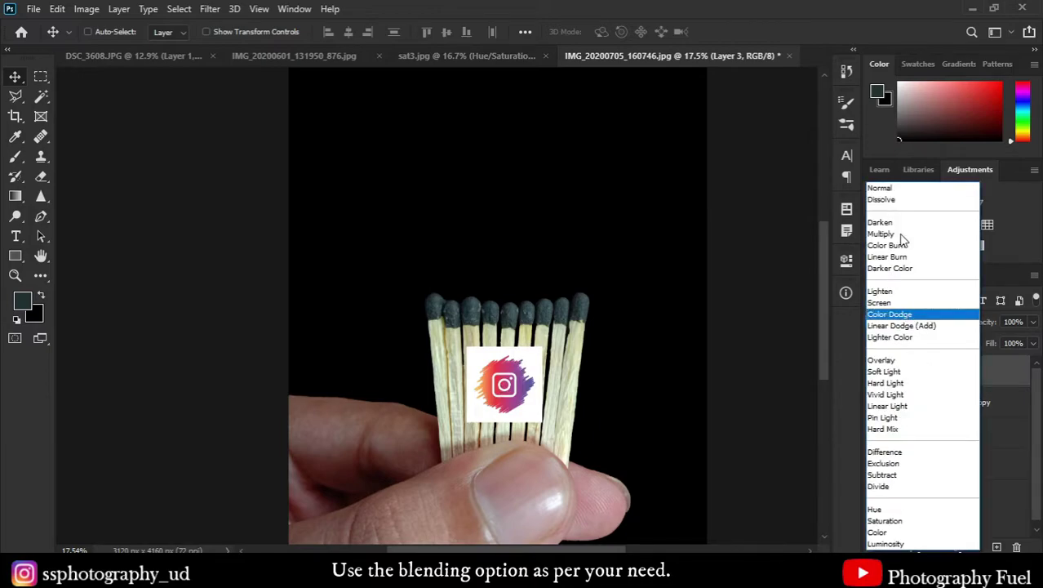
click(903, 237)
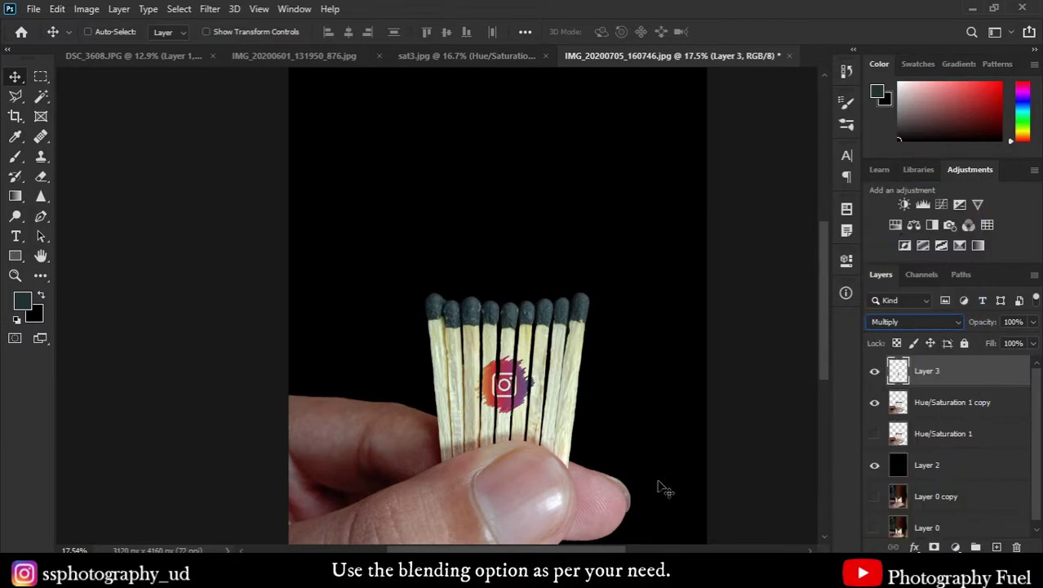
drag(504, 401, 498, 399)
scroll(511, 392, up, 1)
scroll(511, 392, up, 1)
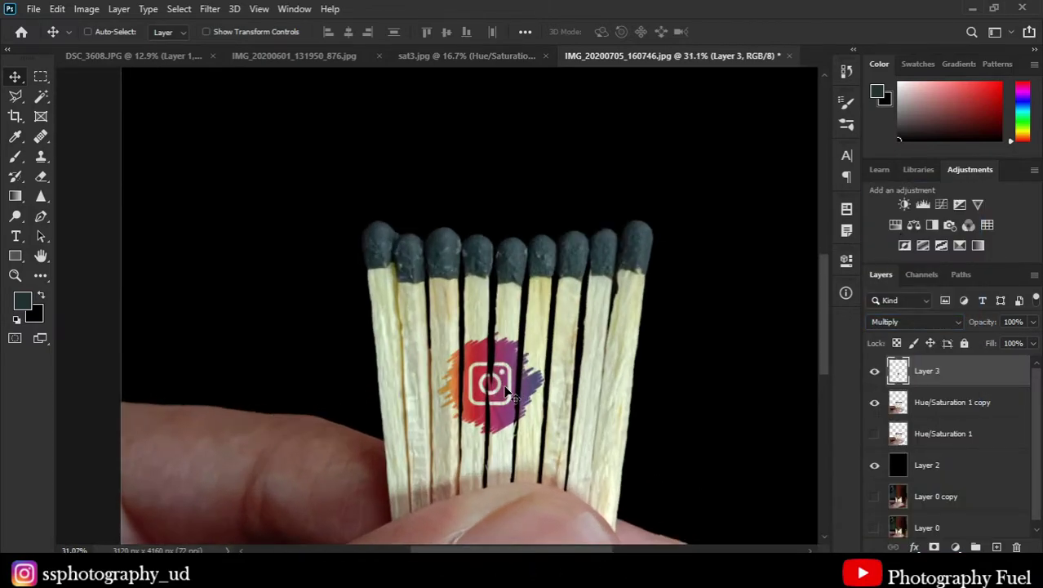
- Scale the logo to 150% and centre it across the matchsticks
key(ctrl+t)
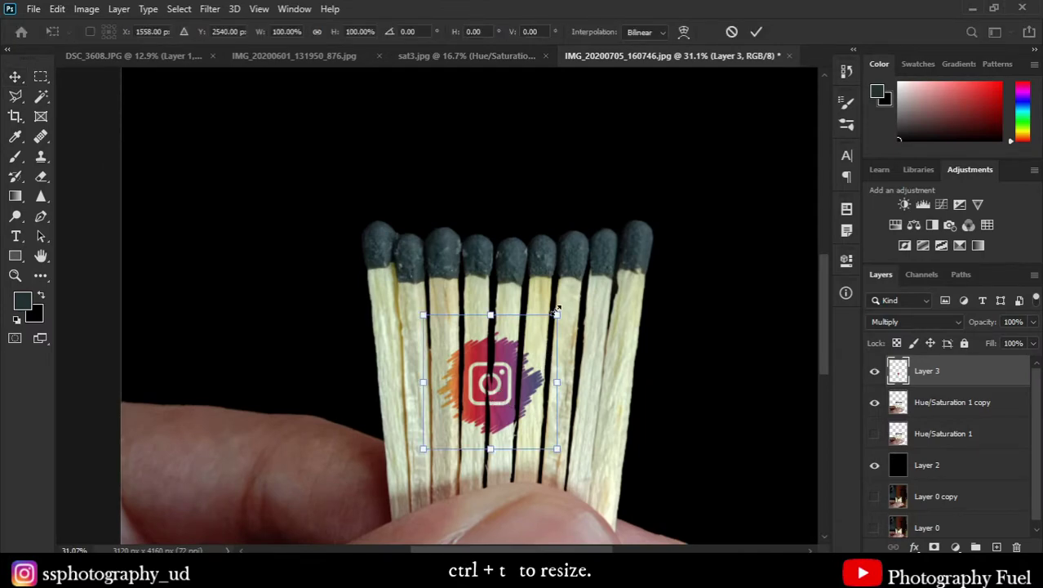
drag(558, 312, 610, 263)
drag(517, 372, 502, 387)
drag(594, 281, 612, 263)
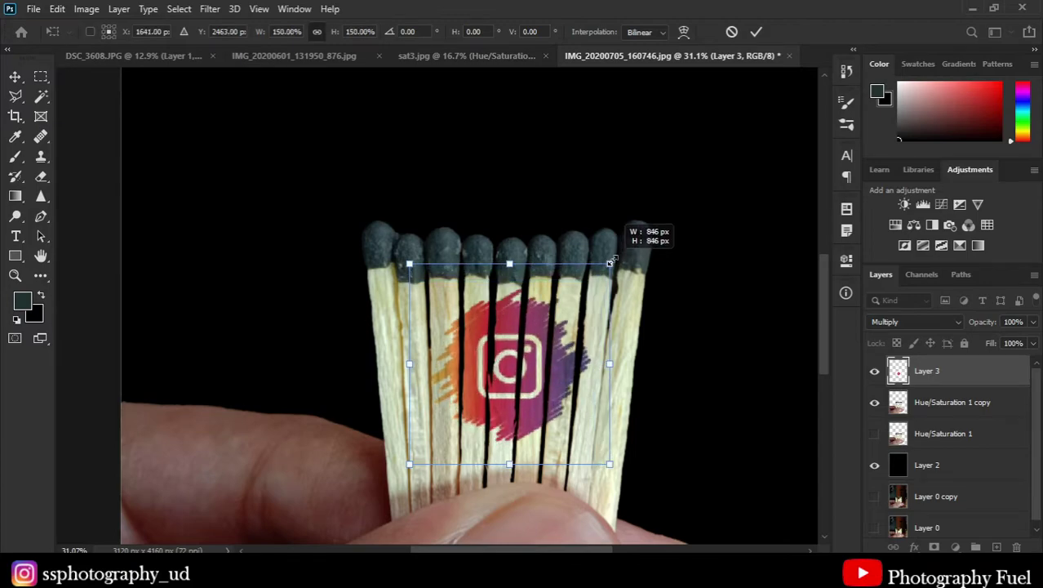
drag(523, 326, 523, 336)
click(756, 31)
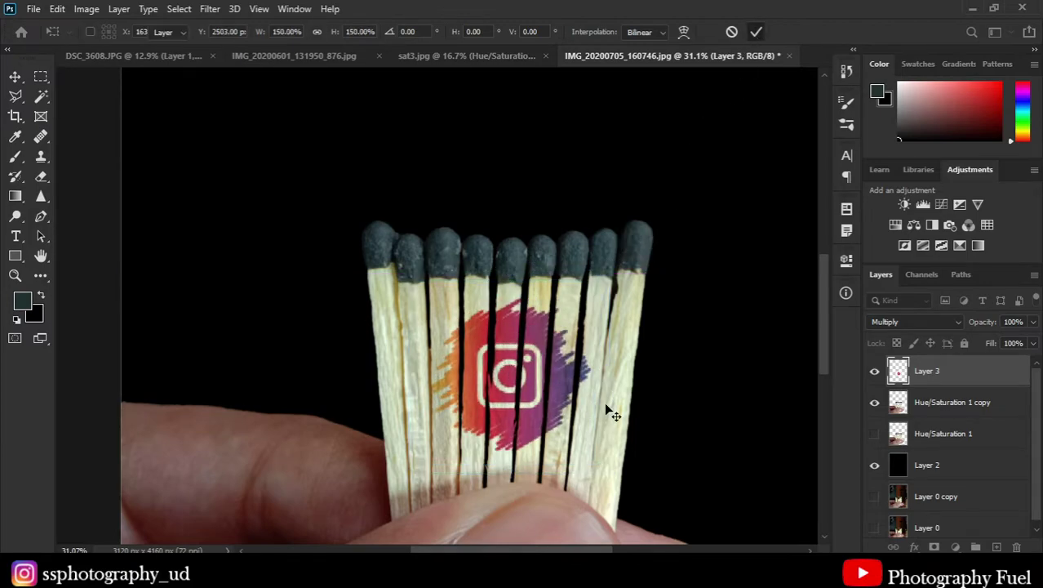
drag(527, 403, 527, 403)
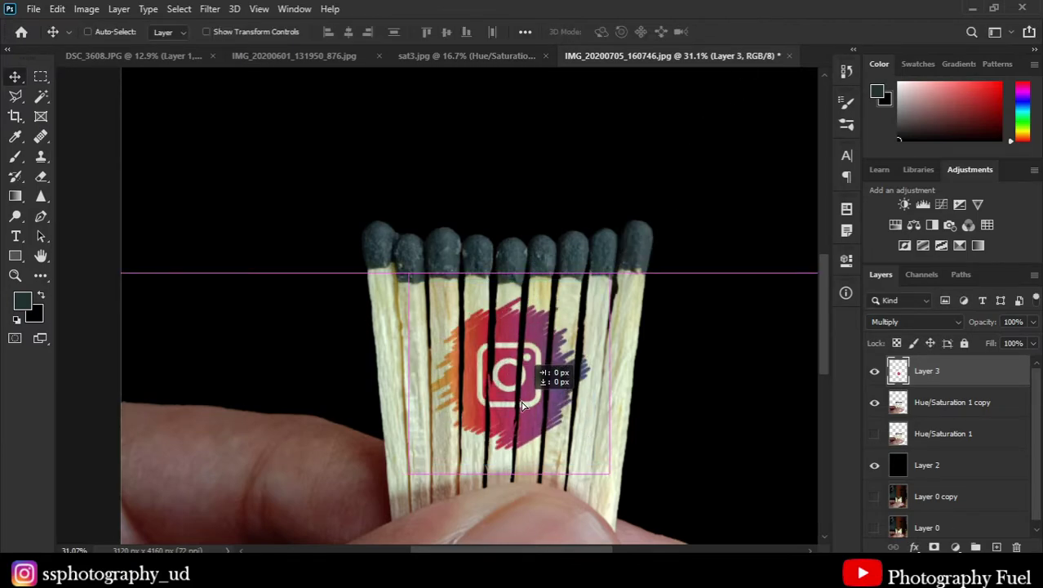
click(920, 424)
scroll(579, 221, up, 3)
- In Hue/Saturation 2, raise the Cyans hue and saturation to turn the match heads purple
scroll(582, 219, up, 3)
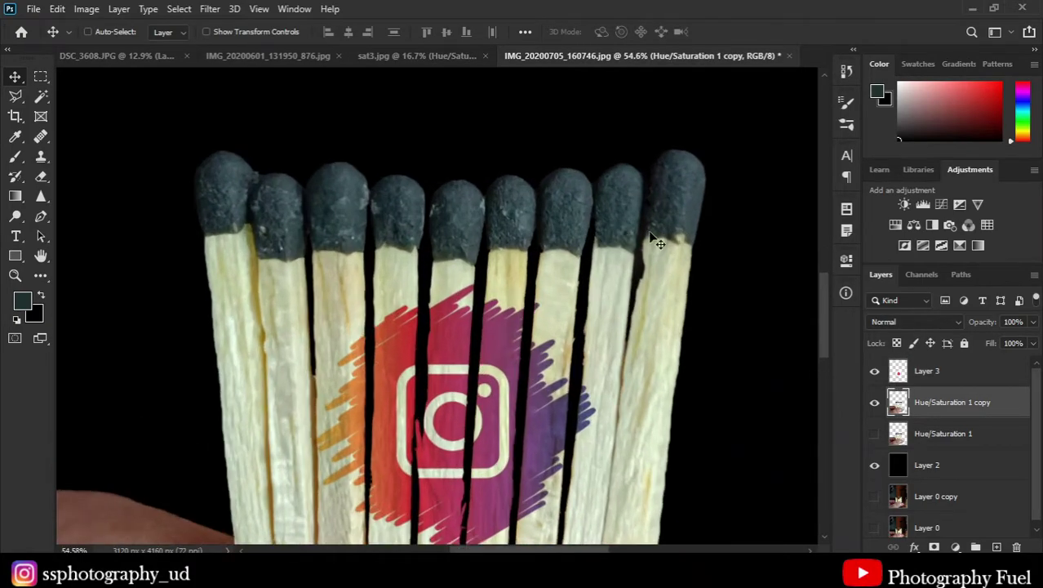
drag(703, 366, 691, 367)
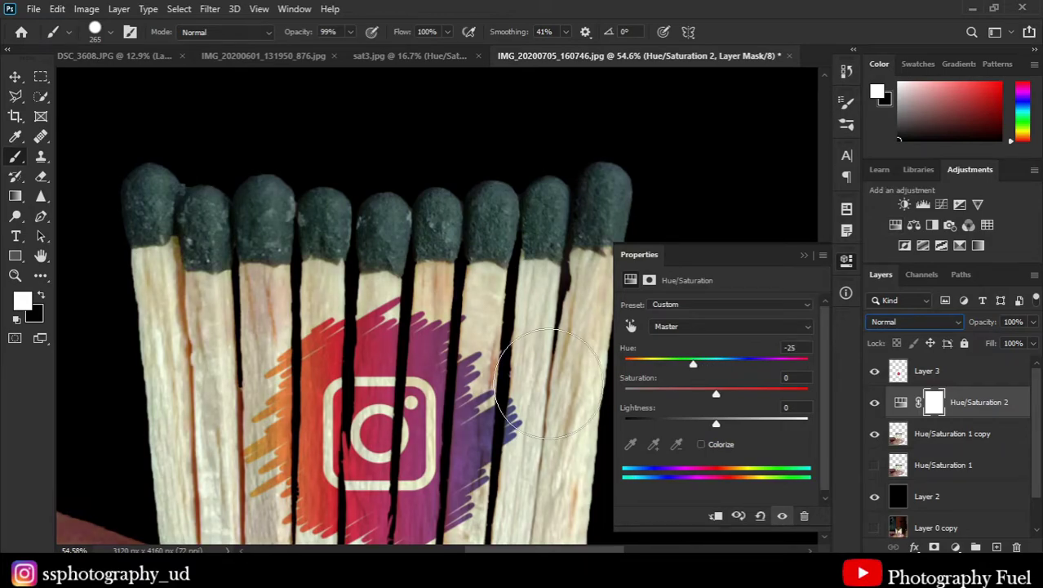
click(532, 411)
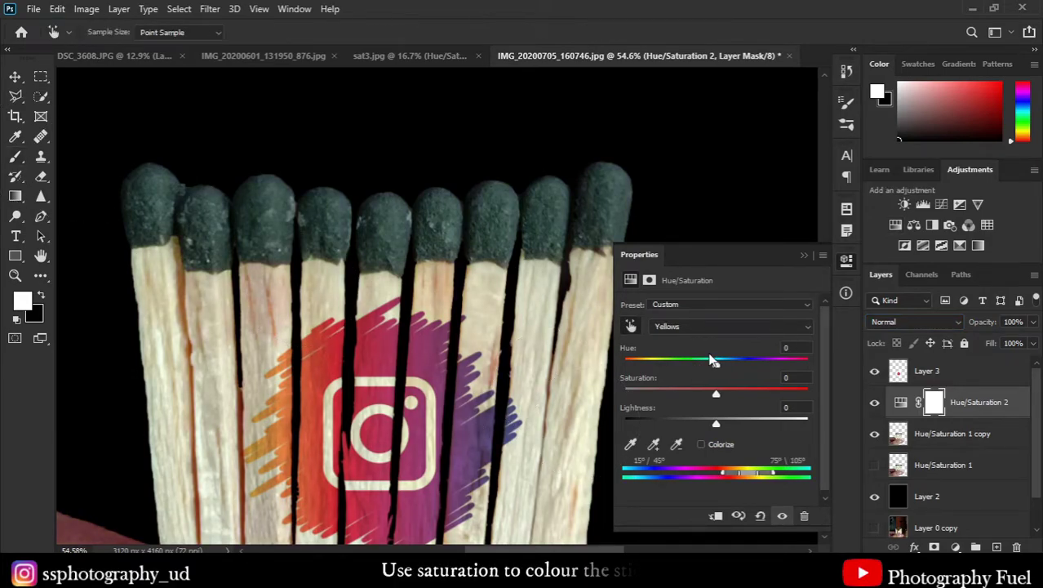
click(630, 325)
click(604, 213)
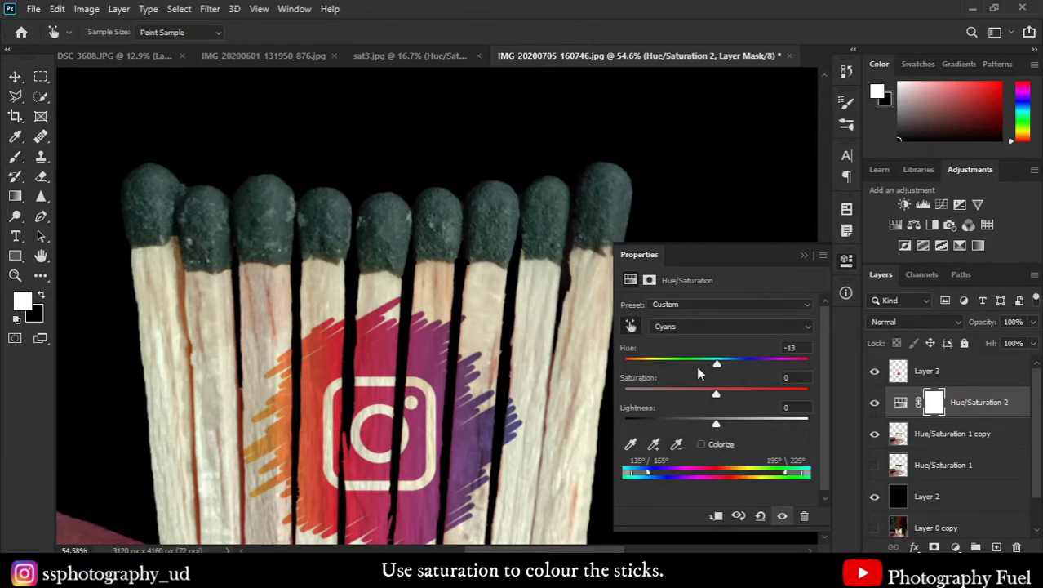
mouse_move(717, 364)
mouse_down()
mouse_move(690, 363)
mouse_move(782, 364)
mouse_up()
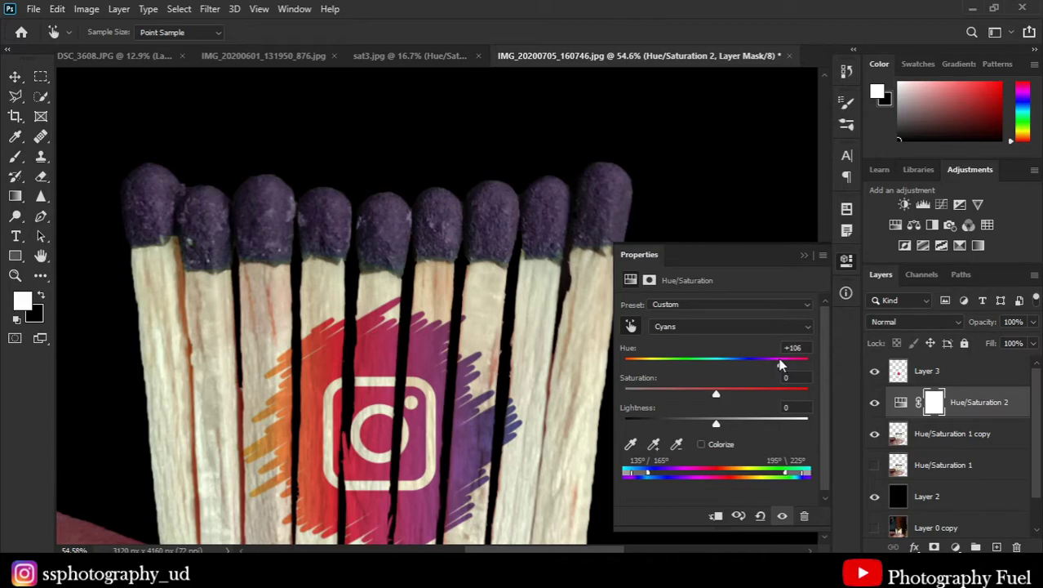
drag(752, 393, 788, 404)
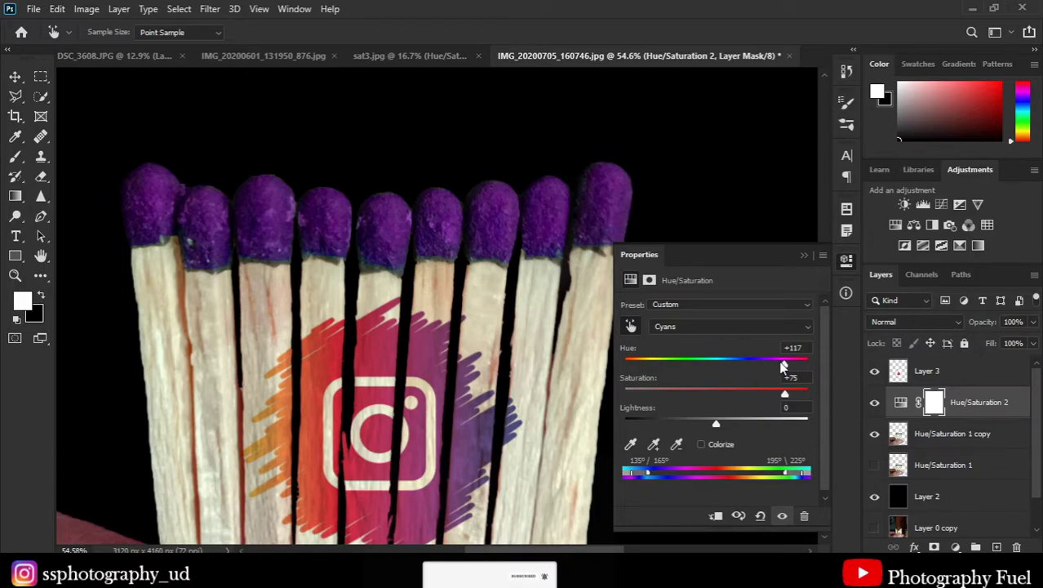
drag(783, 365, 782, 367)
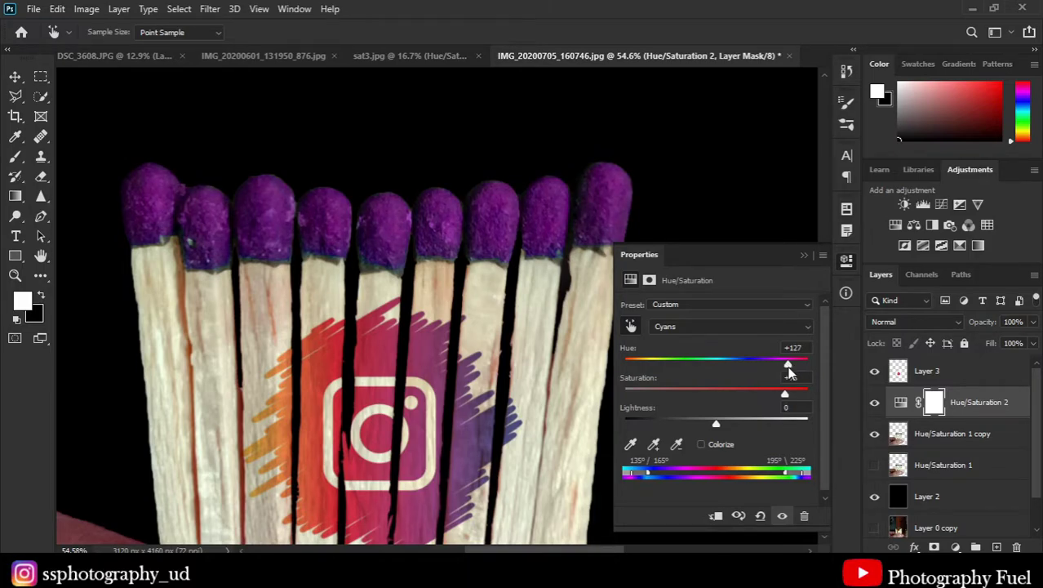
click(605, 246)
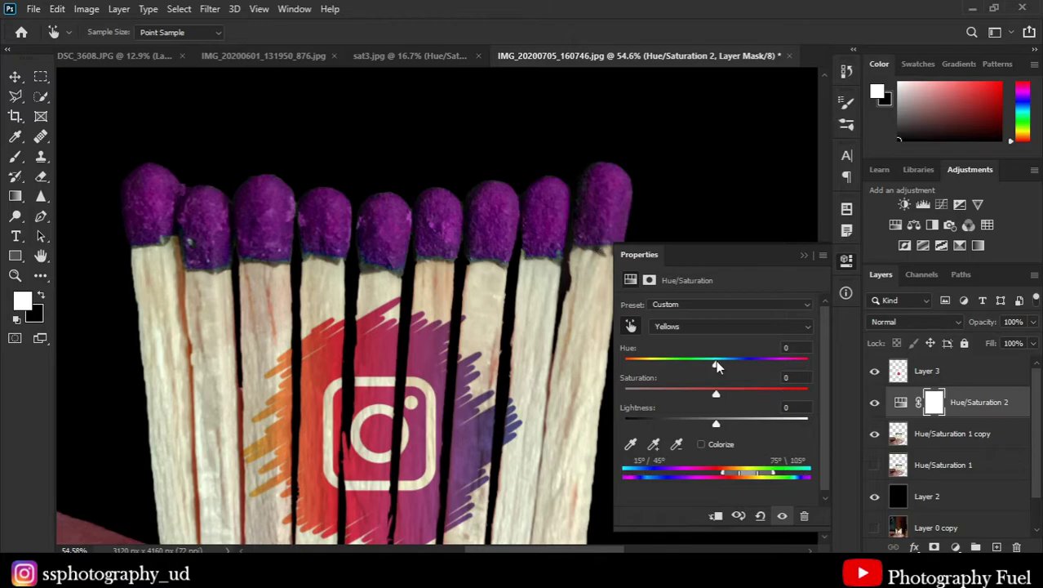
drag(743, 361, 788, 379)
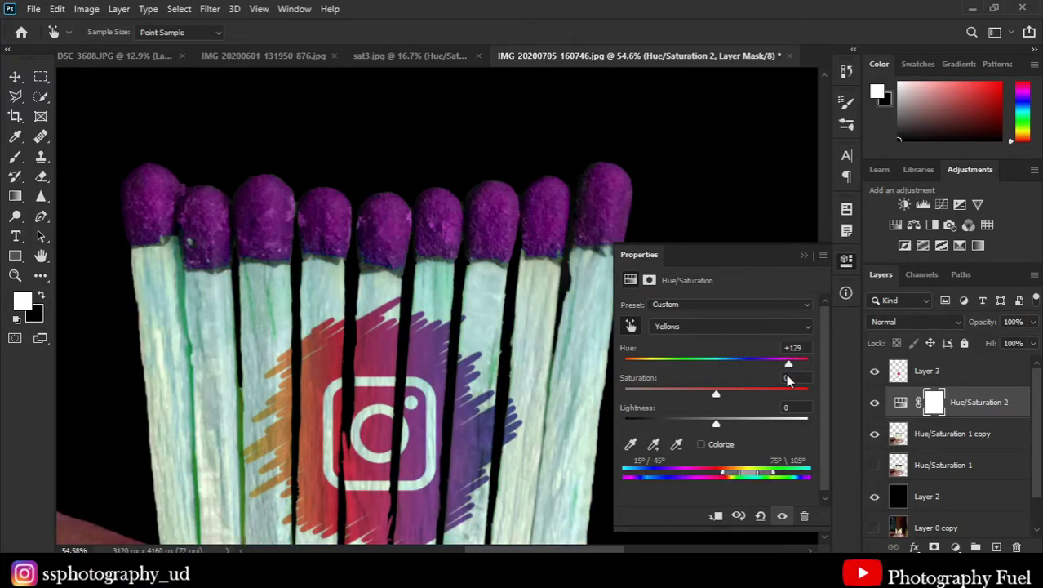
key(ctrl+z)
- Invert the mask and paint purple onto only the two rightmost heads, then add Hue/Saturation 3
click(805, 323)
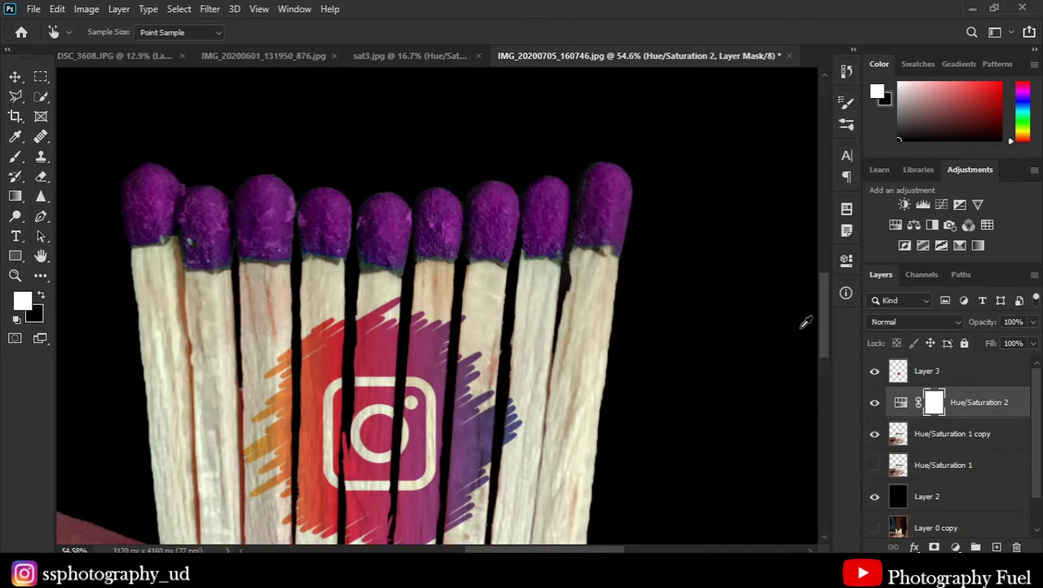
key(ctrl+0)
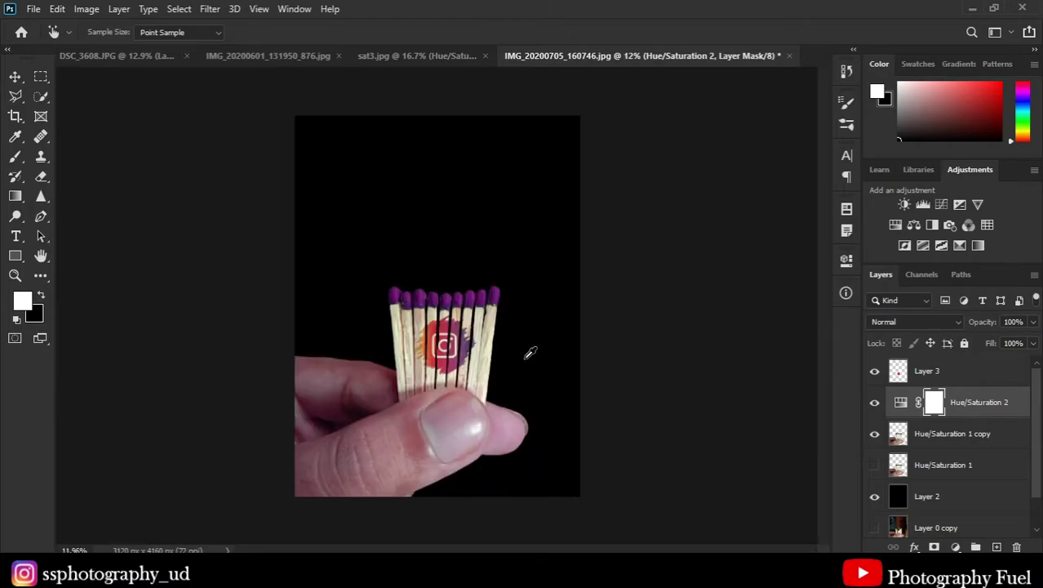
key(ctrl+i)
scroll(482, 242, up, 5)
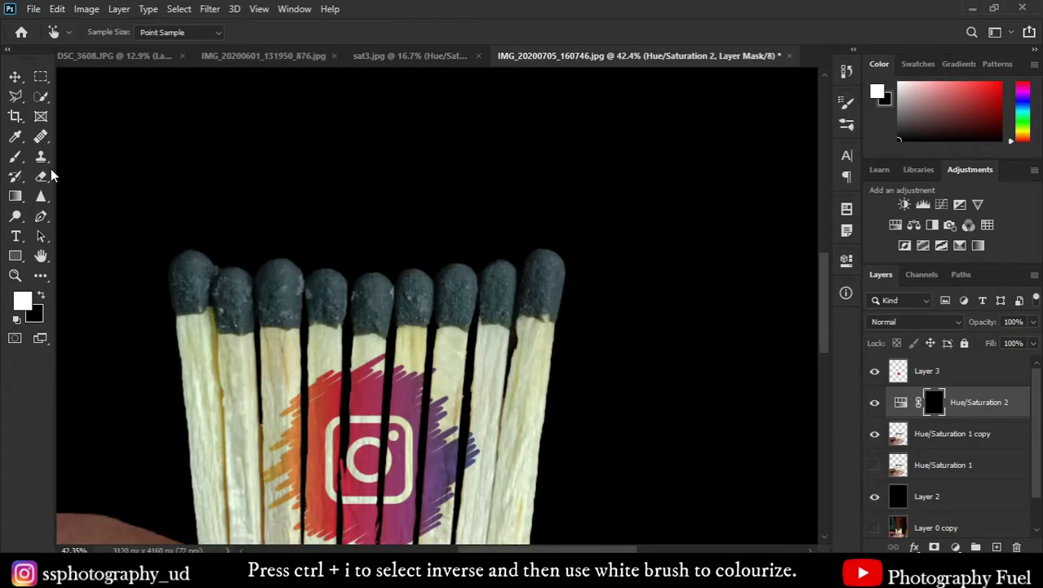
key(b)
scroll(549, 274, up, 2)
mouse_move(549, 274)
mouse_down()
mouse_move(474, 306)
mouse_move(517, 326)
mouse_up()
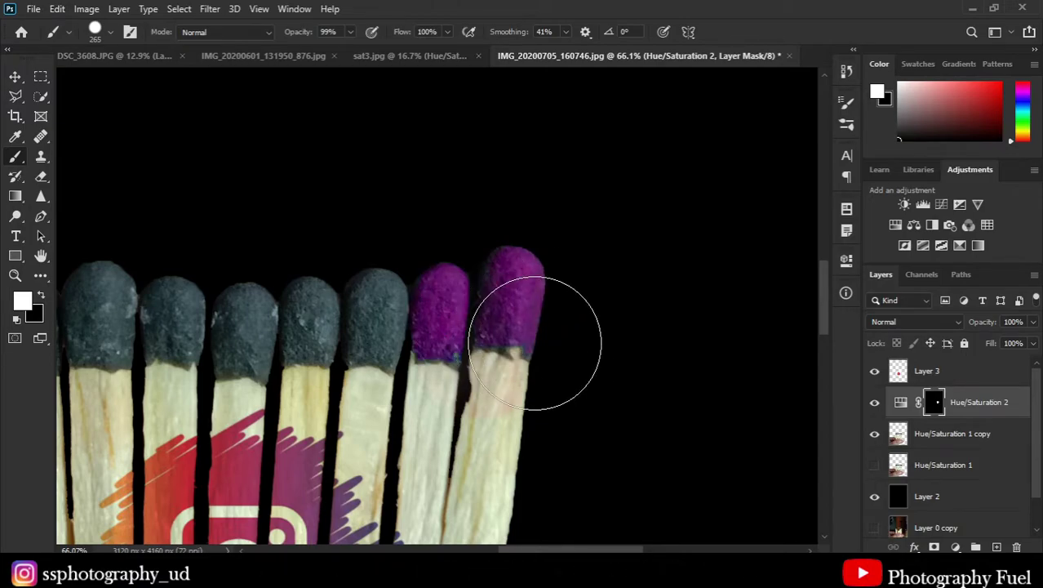
click(897, 227)
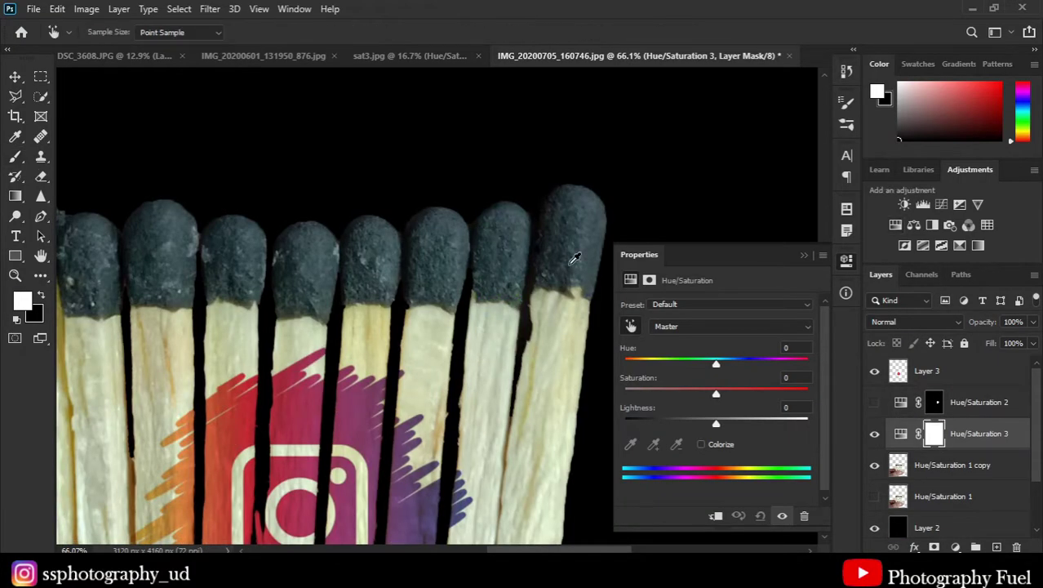
- Set Hue/Saturation 3's Cyans to Hue about +143 and Saturation +75
click(574, 258)
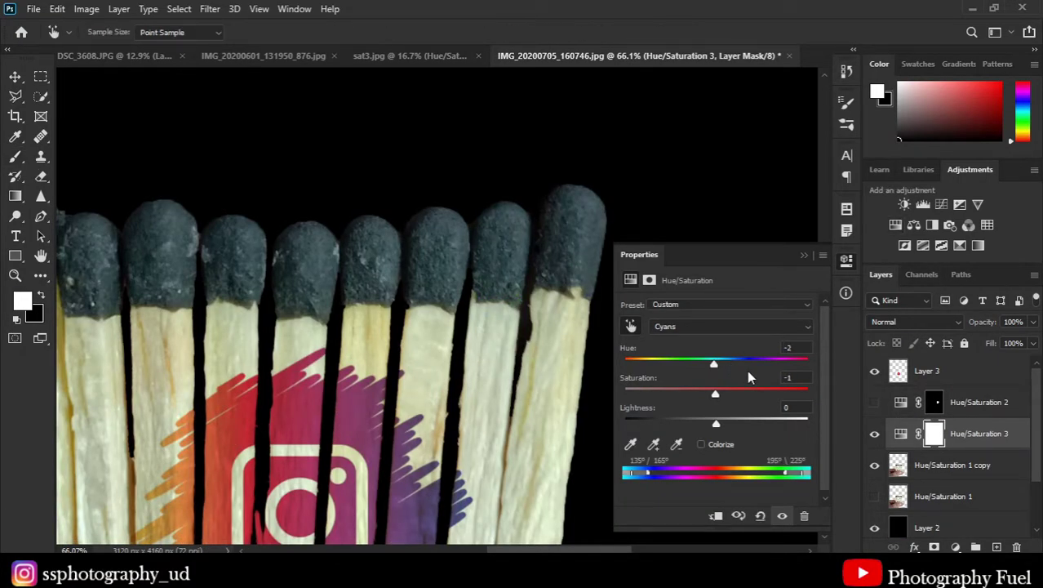
drag(715, 364, 782, 365)
drag(715, 393, 796, 399)
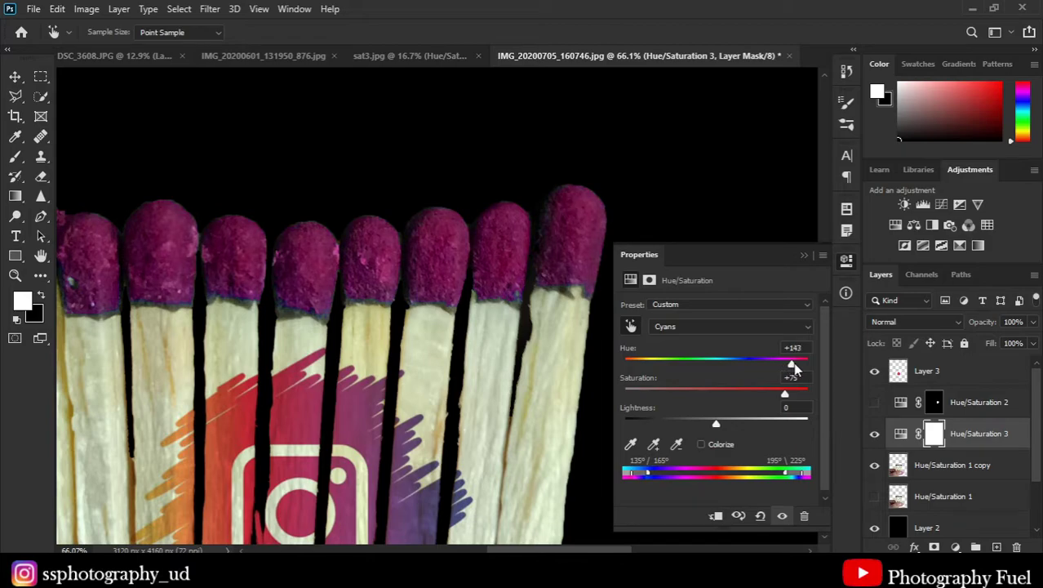
click(804, 256)
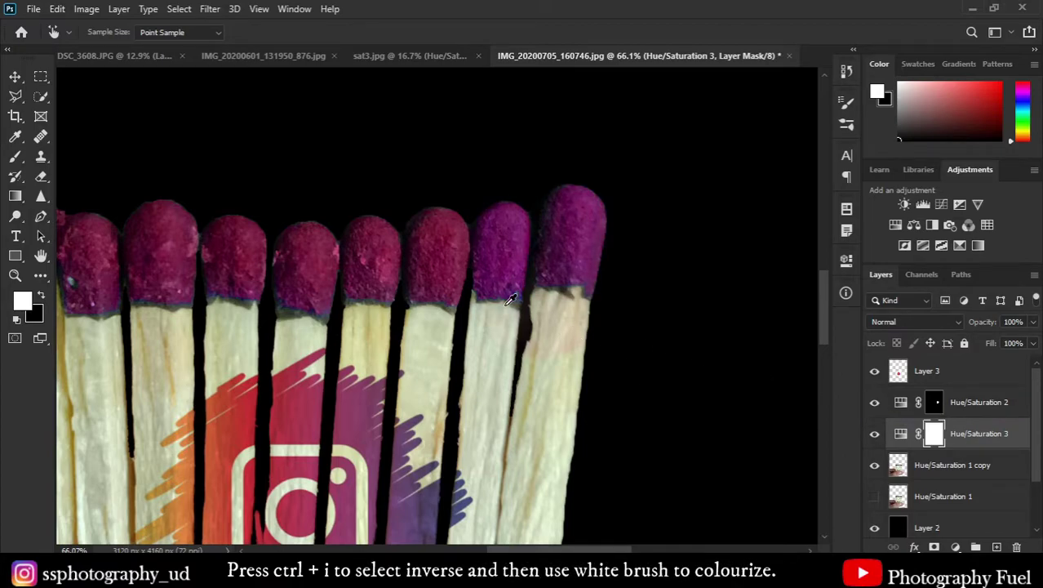
- Invert the mask and brush white over the two heads beside the purple pair
key(ctrl+i)
click(15, 157)
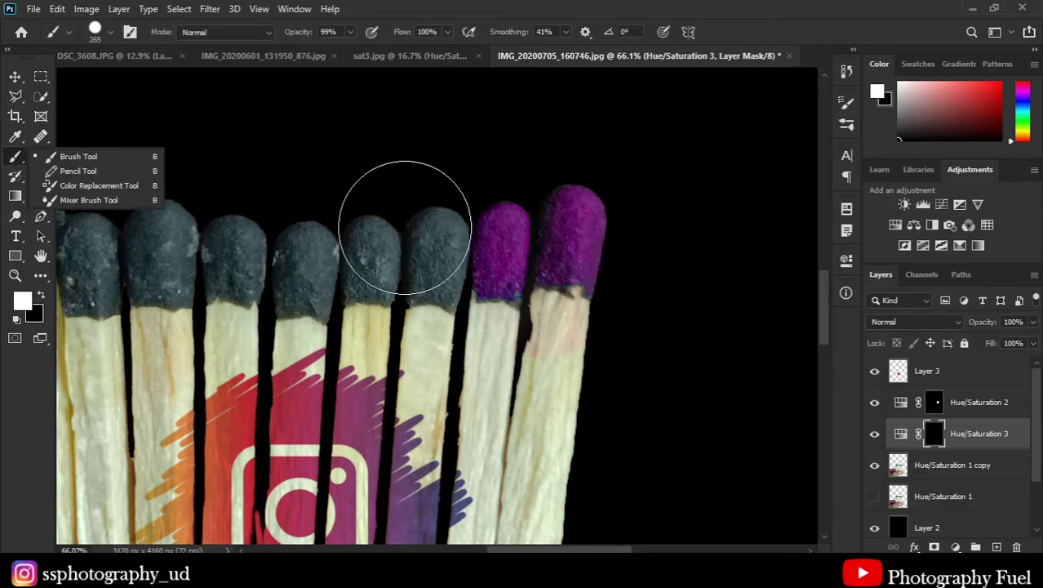
alt+right_click(403, 225)
mouse_move(412, 256)
mouse_down()
mouse_move(384, 262)
mouse_move(408, 216)
mouse_move(395, 226)
mouse_up()
scroll(396, 214, up, 1)
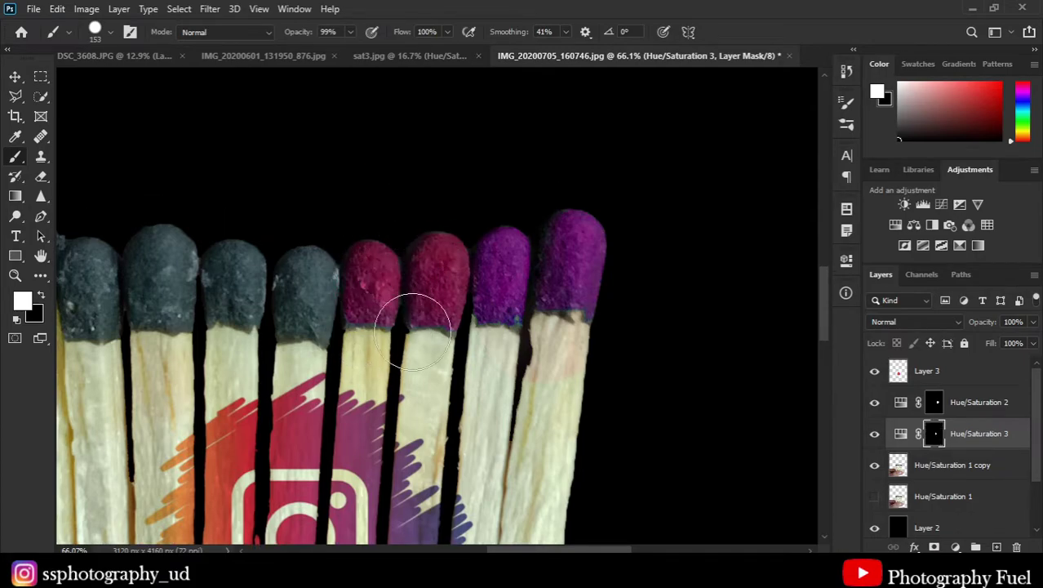
scroll(500, 356, down, 3)
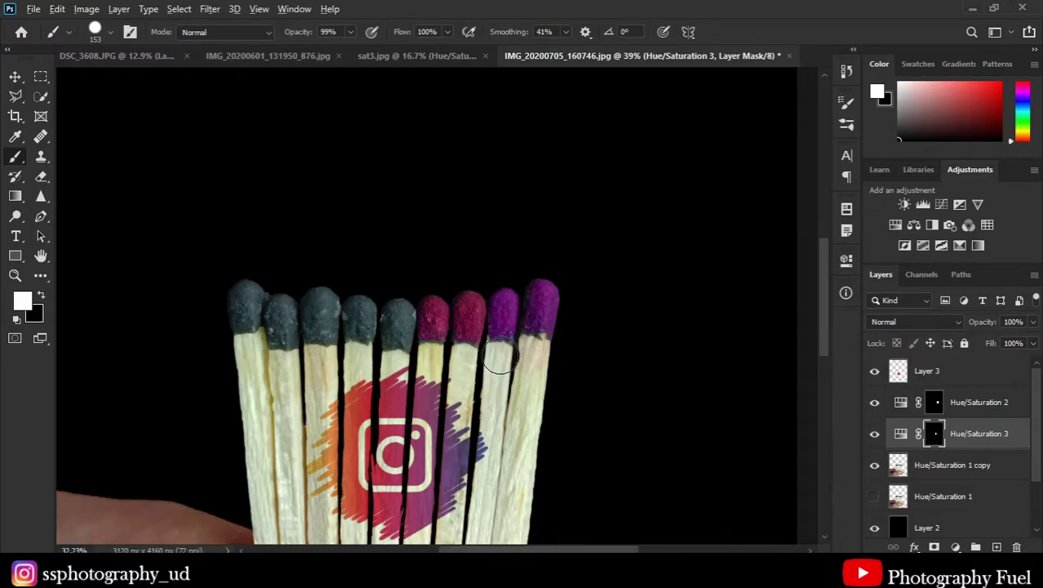
- Add Hue/Saturation 4 above Hue/Saturation 1 copy with Cyans Hue +174, Saturation +76
drag(501, 357, 525, 320)
click(947, 464)
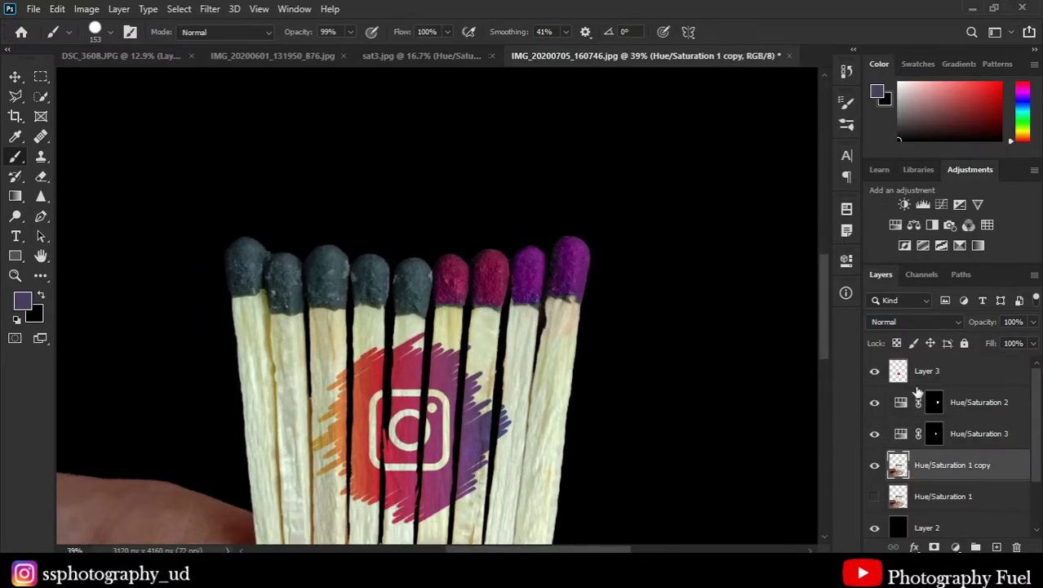
click(846, 260)
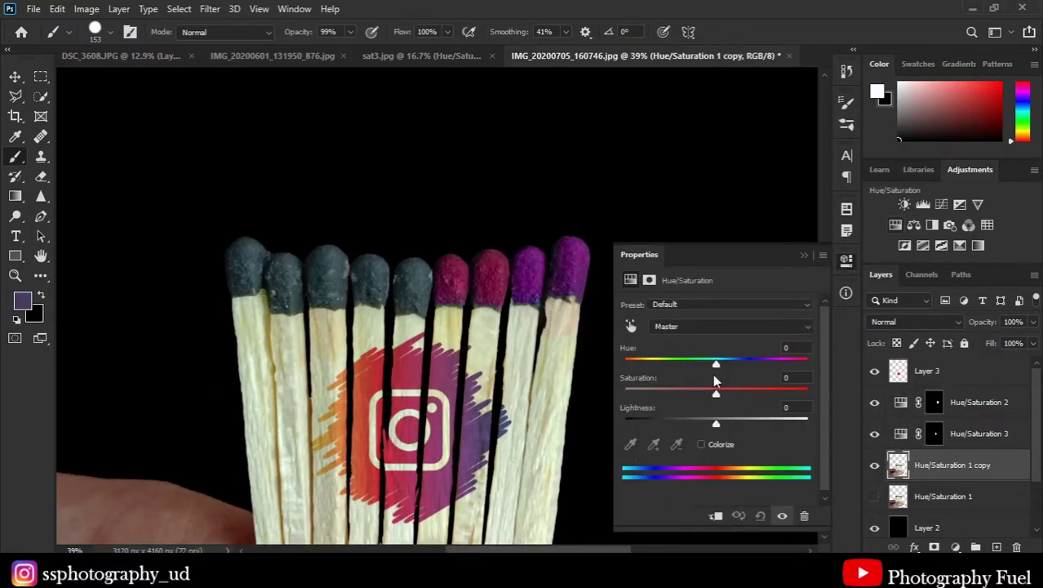
click(630, 326)
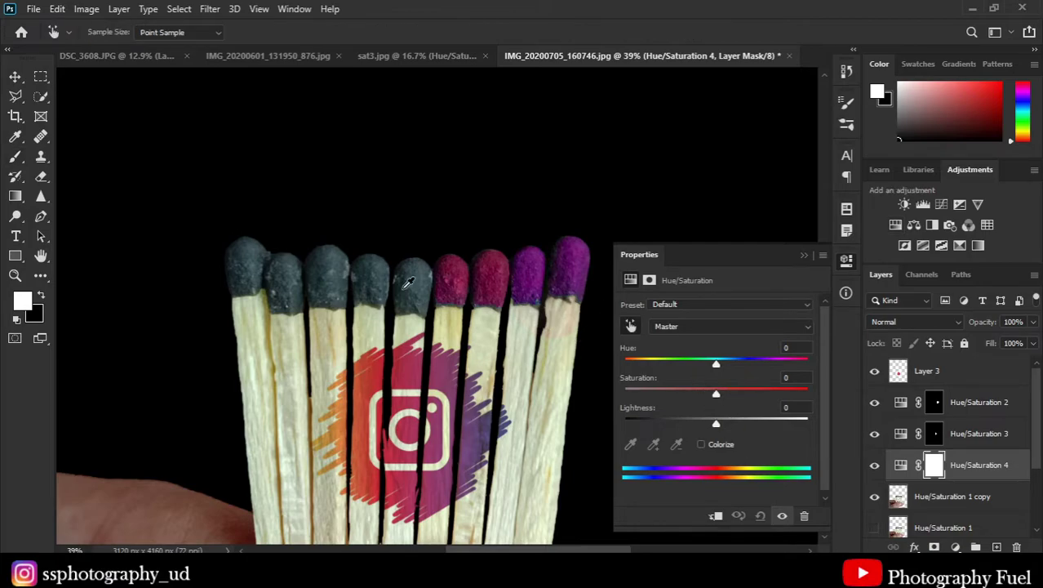
click(413, 280)
drag(717, 362, 806, 367)
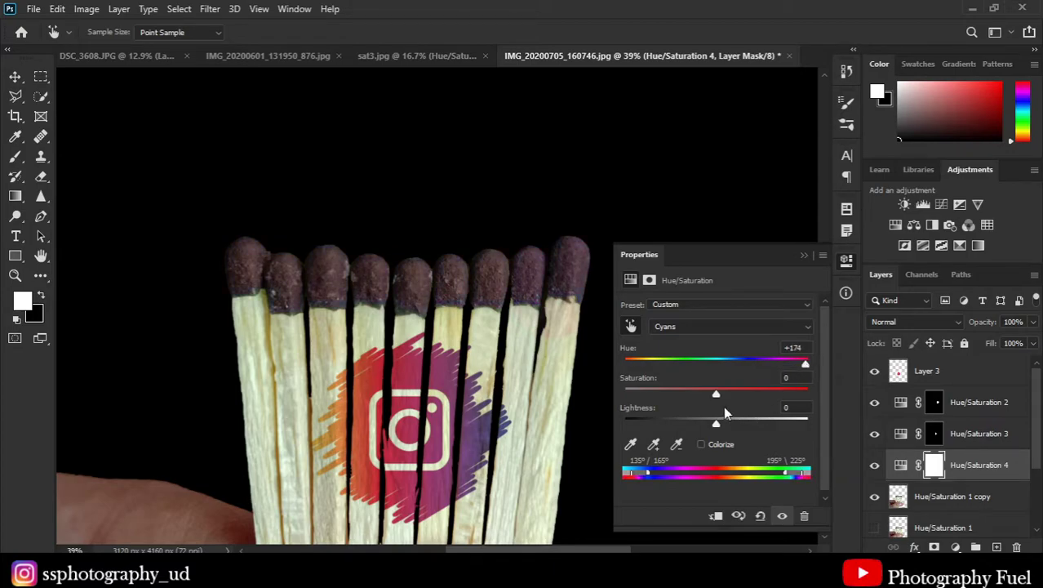
mouse_move(716, 394)
mouse_down()
mouse_move(793, 397)
mouse_move(783, 396)
mouse_up()
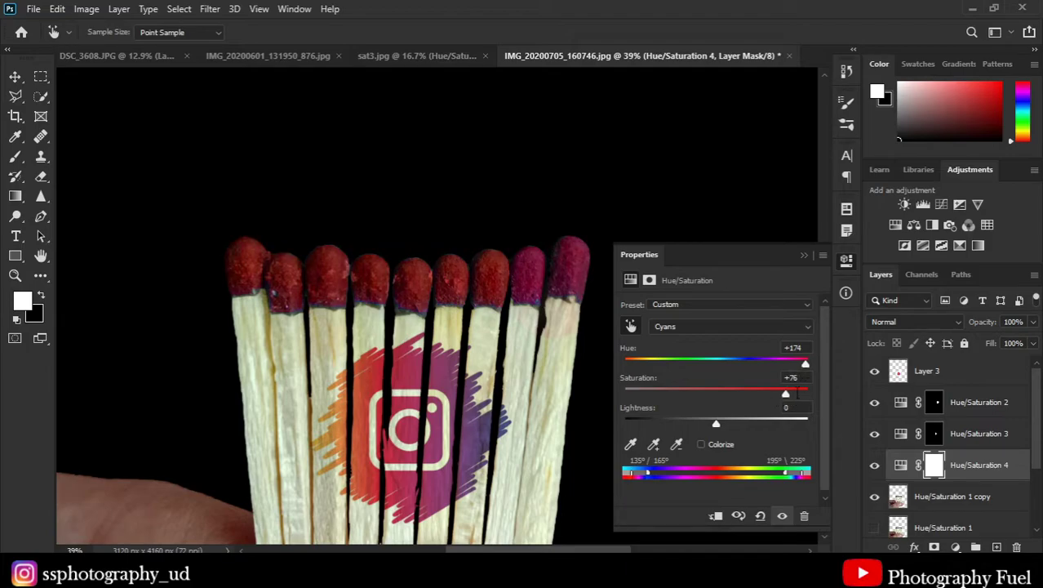
click(803, 255)
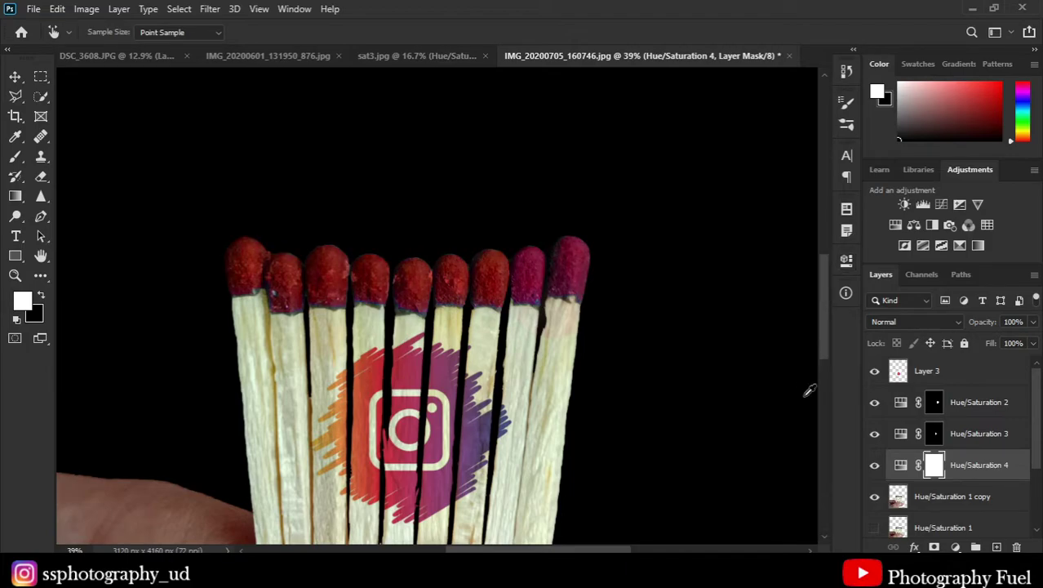
- Invert the Hue/Saturation 4 mask and paint white to redden the fourth and third match heads
key(ctrl+i)
key(b)
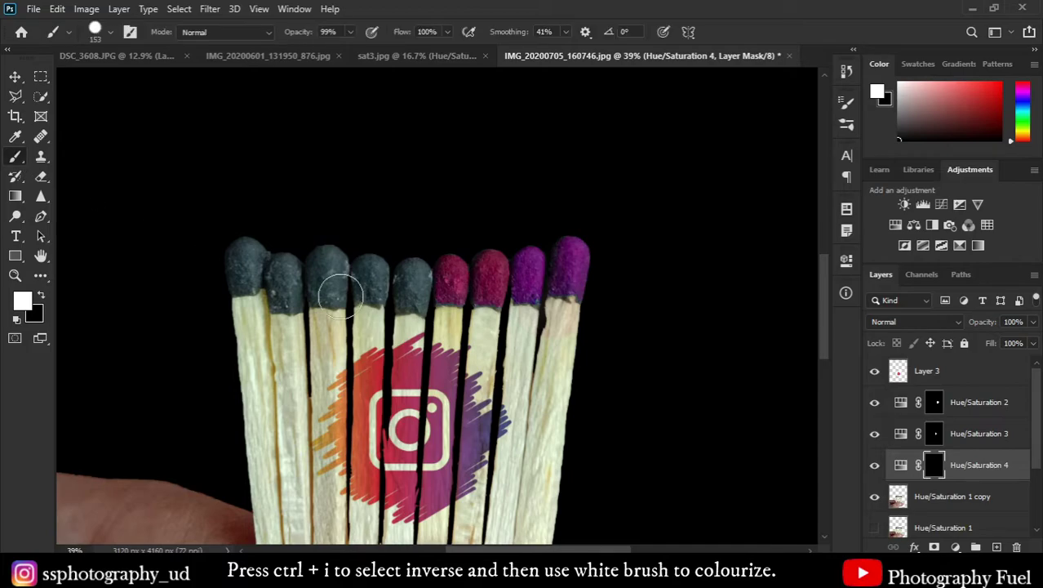
scroll(371, 278, up, 5)
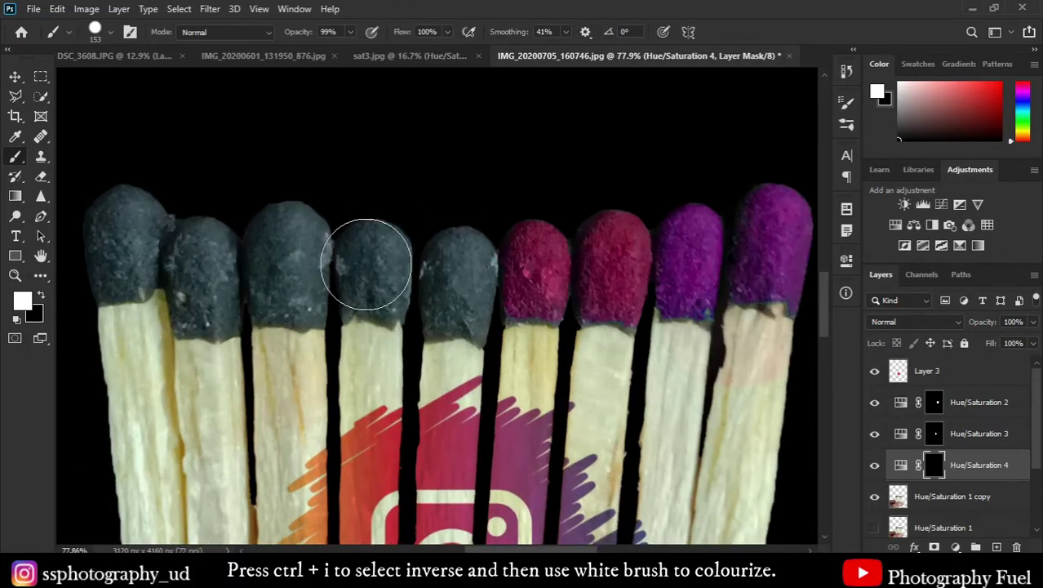
mouse_move(366, 263)
mouse_down()
mouse_move(403, 308)
mouse_move(454, 256)
mouse_move(454, 308)
mouse_move(442, 326)
mouse_move(380, 314)
mouse_move(448, 294)
mouse_up()
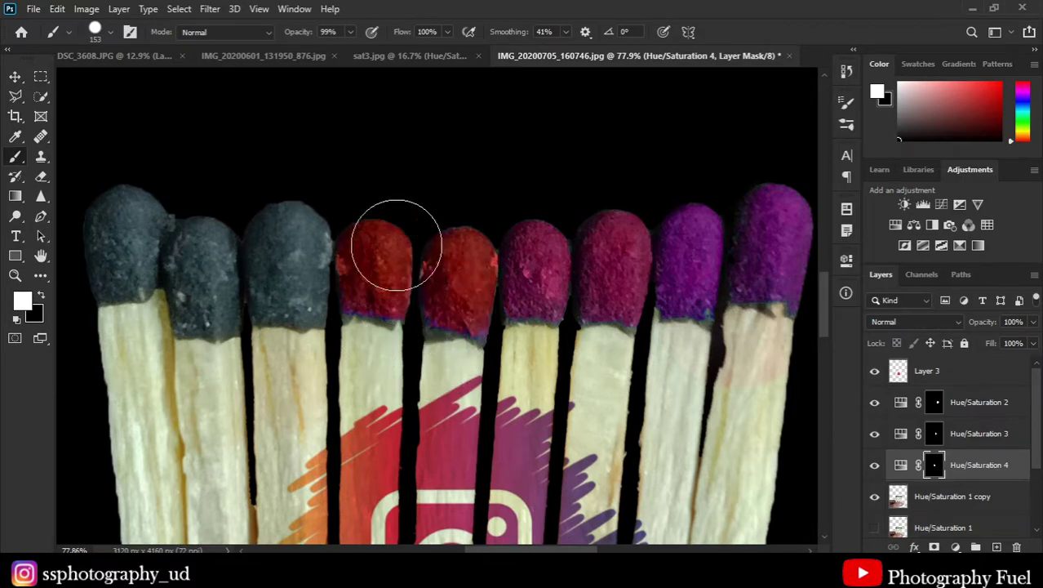
scroll(396, 260, down, 3)
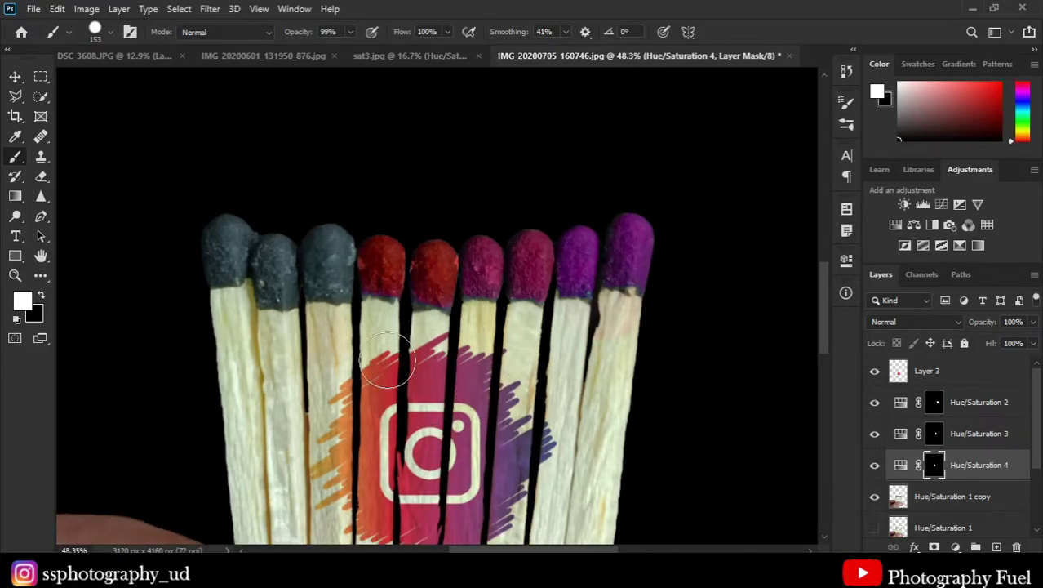
mouse_move(359, 255)
mouse_down()
mouse_move(331, 257)
mouse_move(327, 275)
mouse_move(337, 245)
mouse_up()
- Paint black on the mask to return the fifth match head to grey
alt+scroll(335, 265, up, 1)
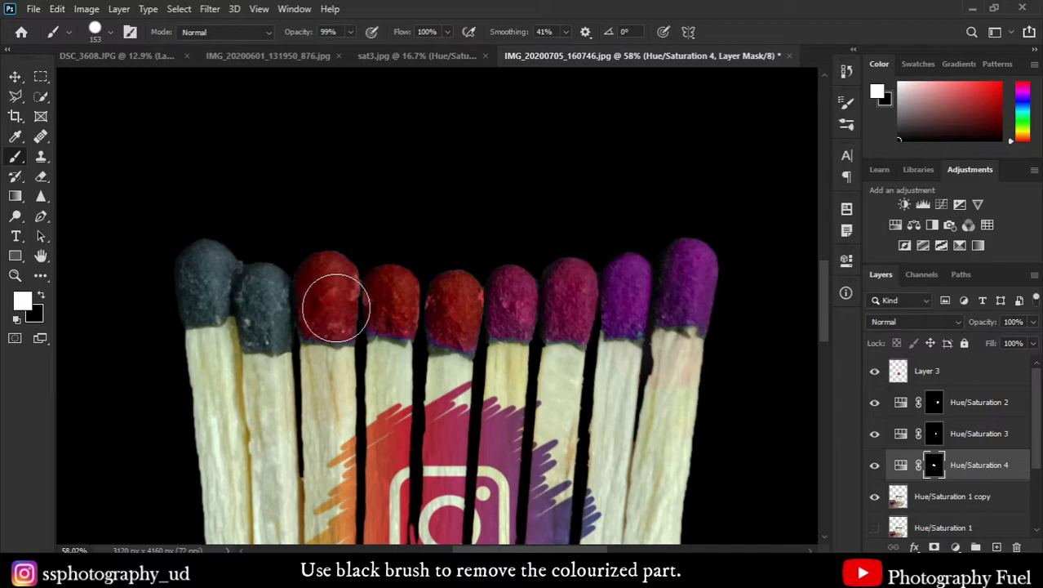
click(39, 297)
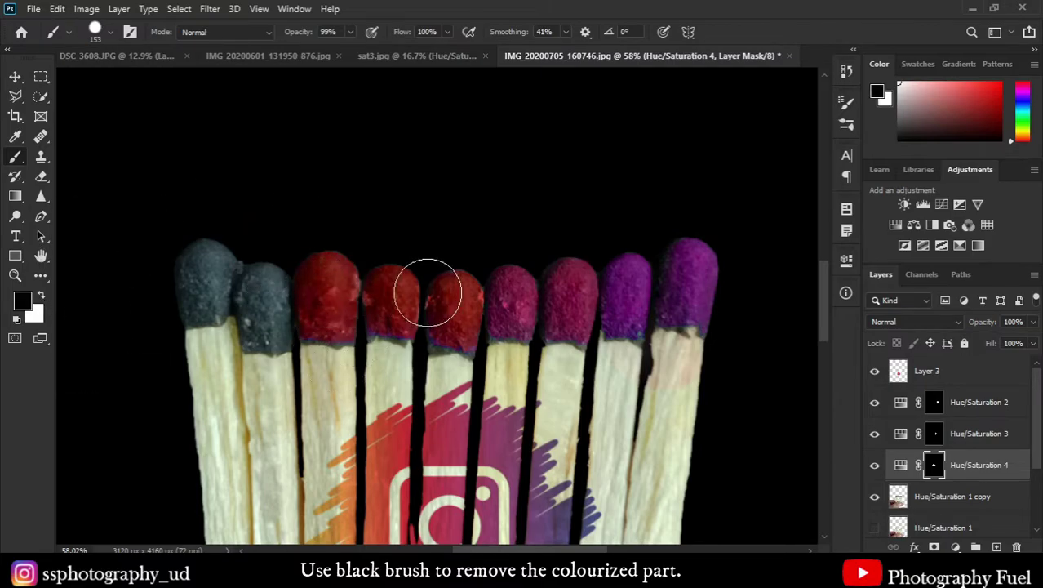
alt+right_click(494, 293)
mouse_move(465, 295)
mouse_down()
mouse_move(473, 343)
mouse_move(439, 316)
mouse_move(443, 284)
mouse_up()
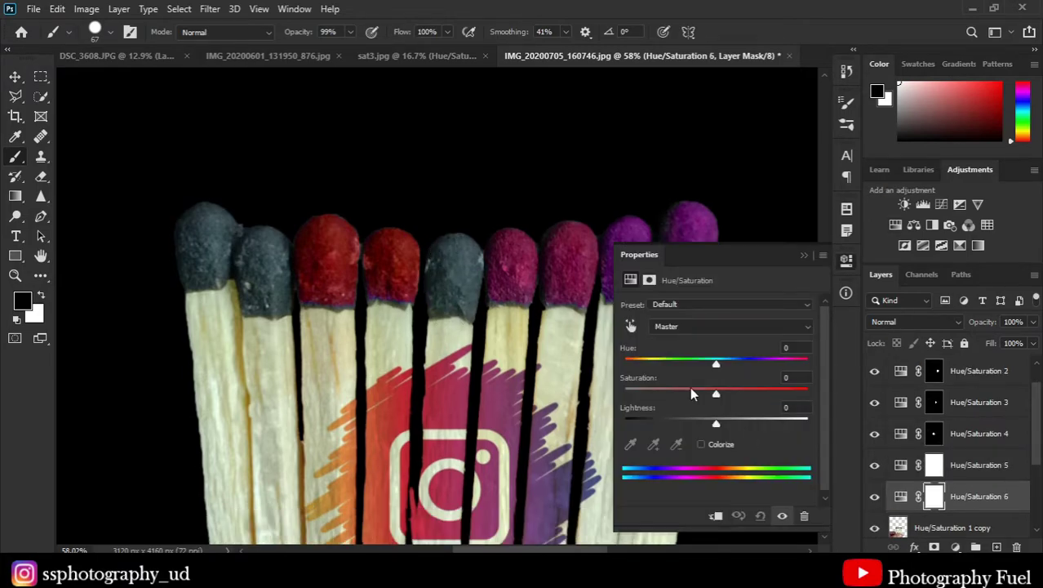
- Set the Hue/Saturation Cyans range to Hue -180 and Saturation +83 so the heads turn red
click(630, 326)
drag(237, 296, 267, 297)
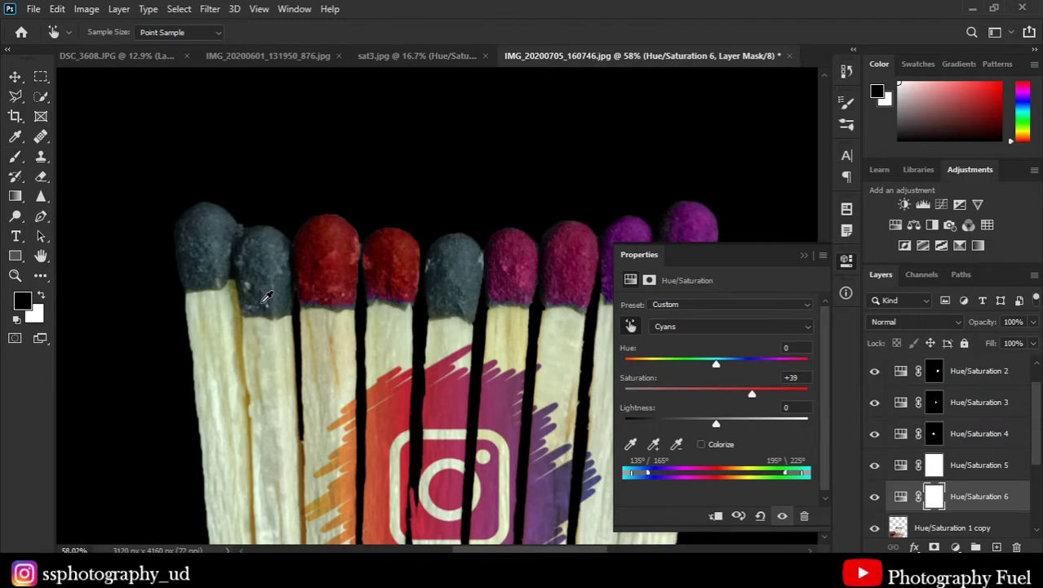
drag(716, 363, 624, 363)
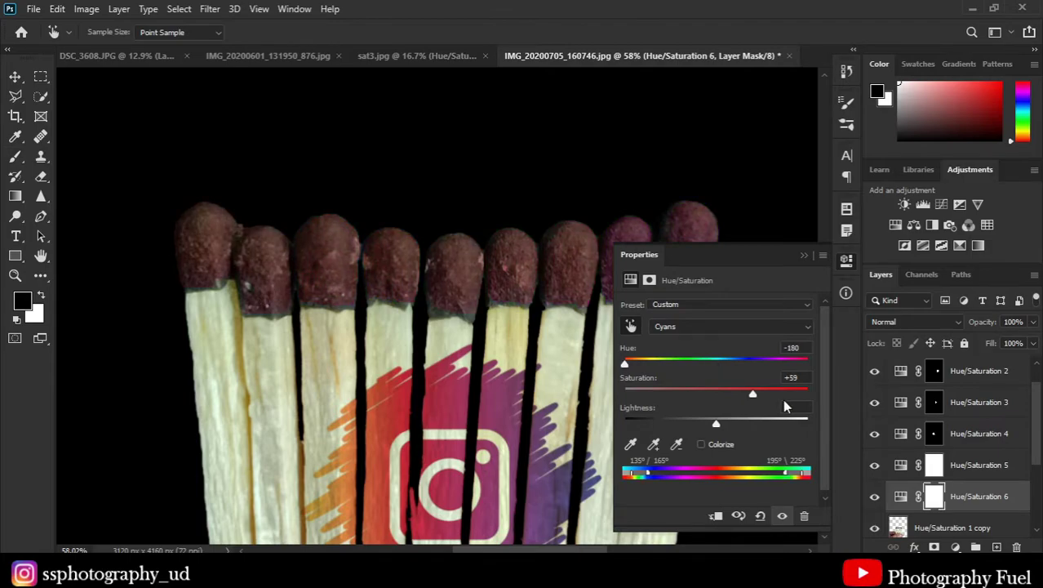
drag(783, 399, 791, 396)
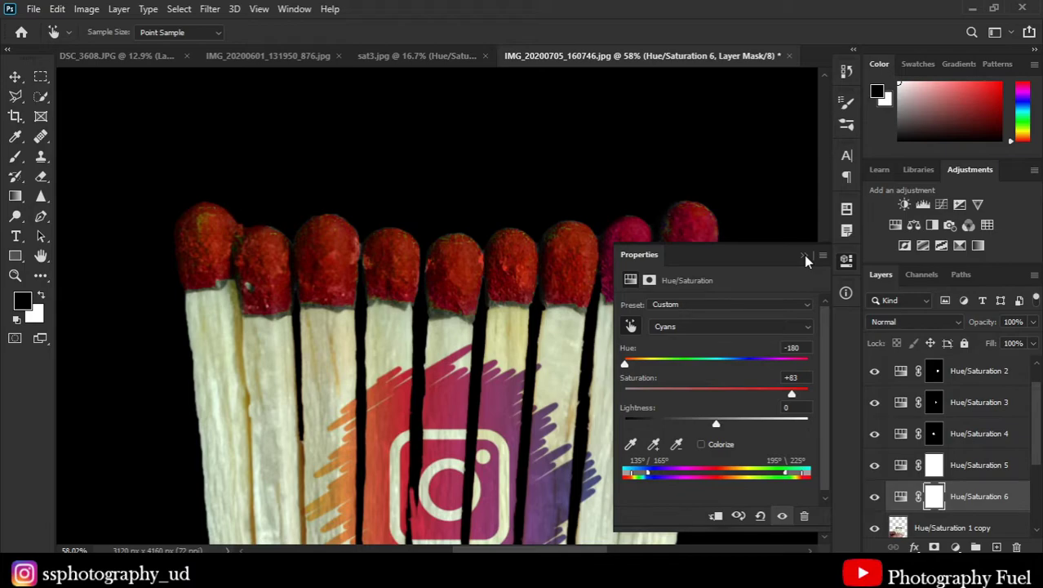
click(804, 255)
- Invert the mask and paint white to reveal red on the two leftmost heads
key(ctrl+i)
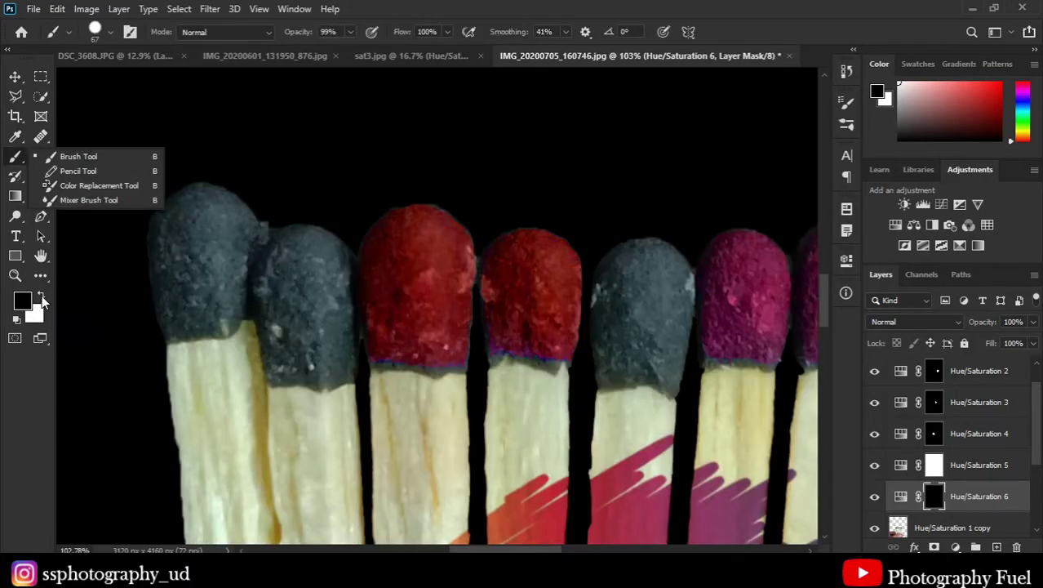
click(41, 296)
drag(200, 245, 278, 351)
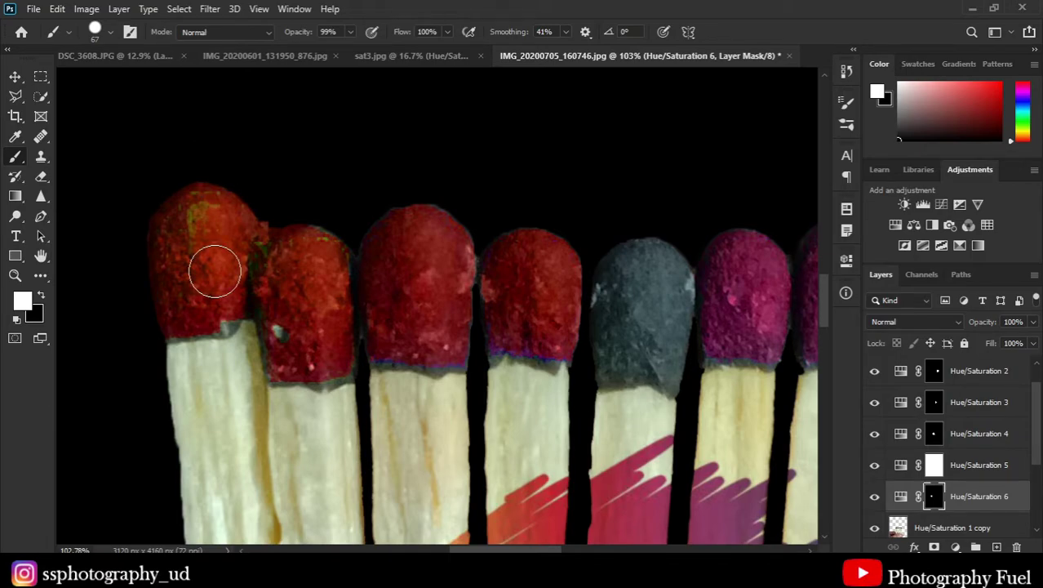
scroll(215, 271, right, 5)
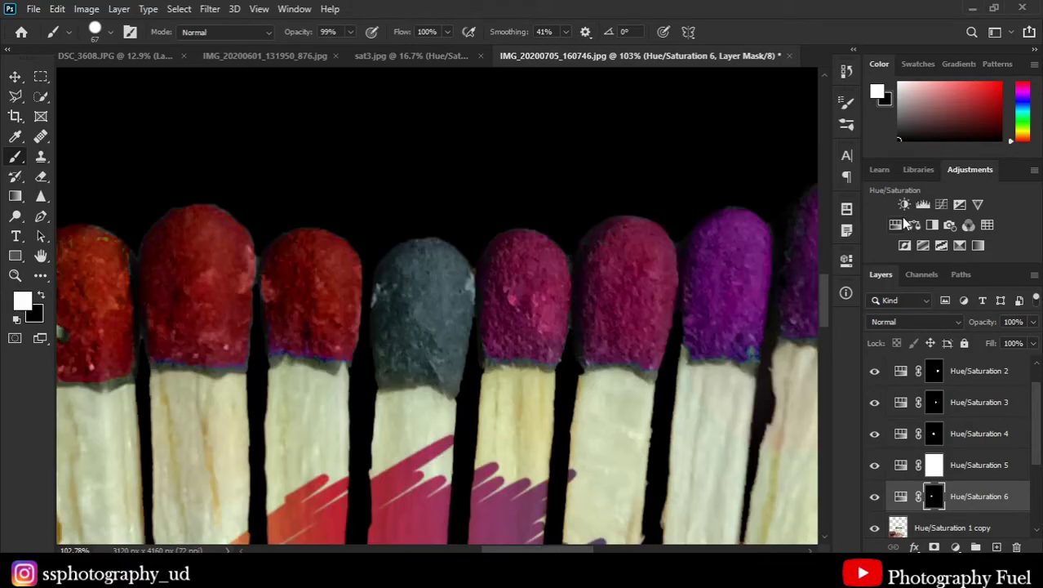
- Add a Hue/Saturation layer with Saturation -25 and Lightness +35 for the grey head
click(902, 223)
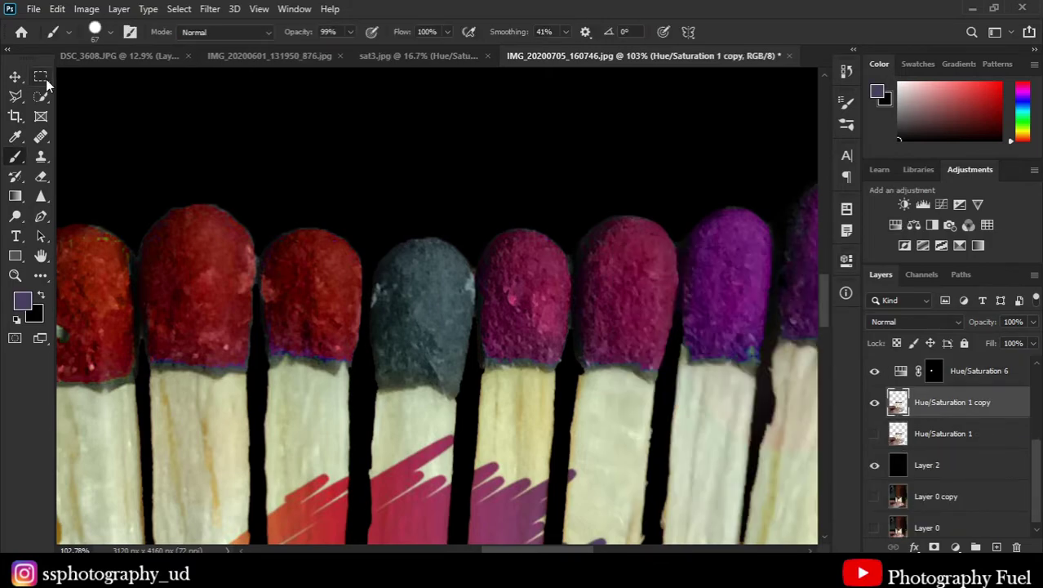
click(909, 225)
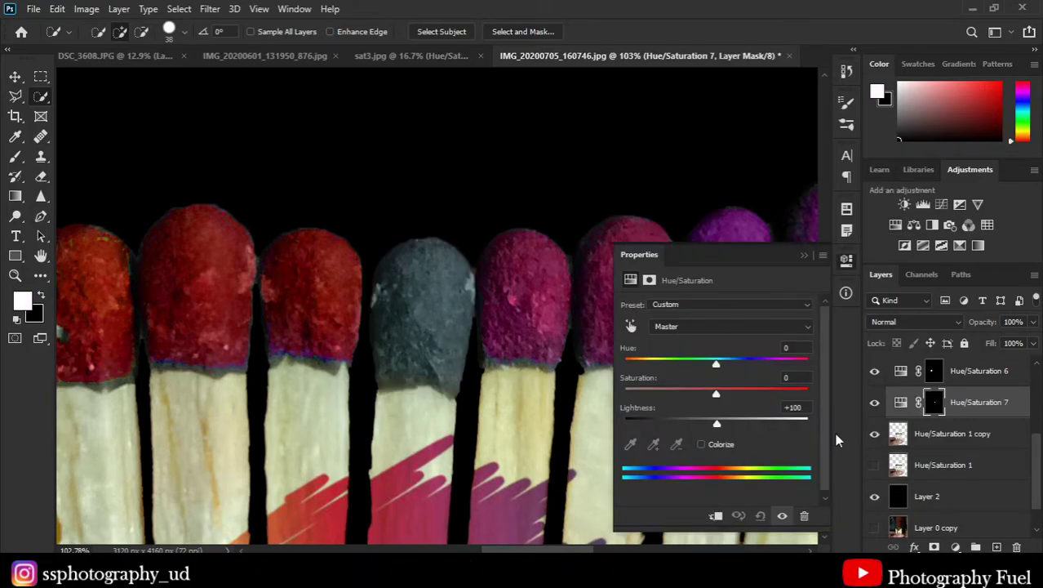
drag(717, 424, 765, 430)
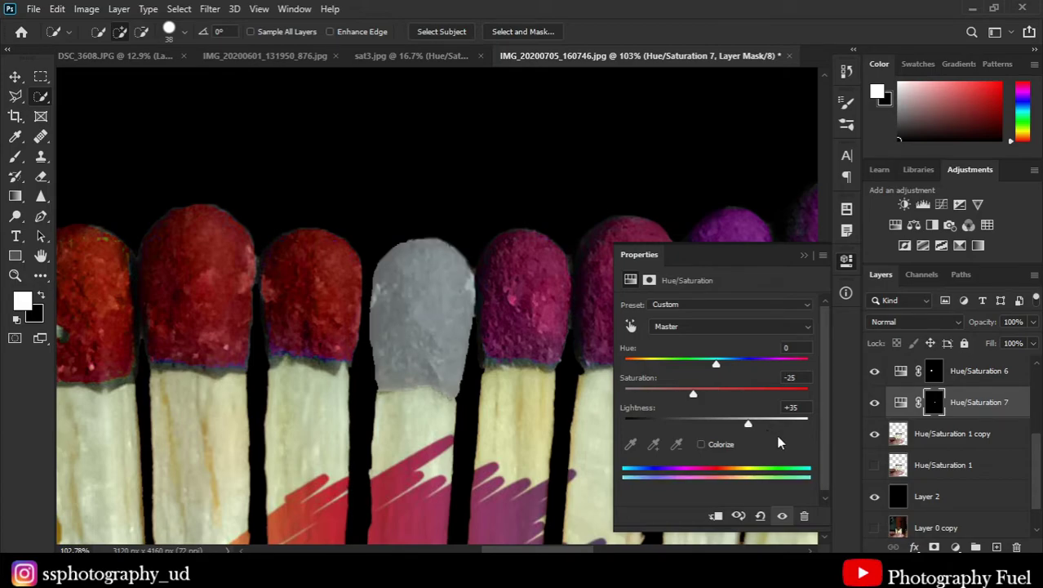
scroll(568, 334, down, 5)
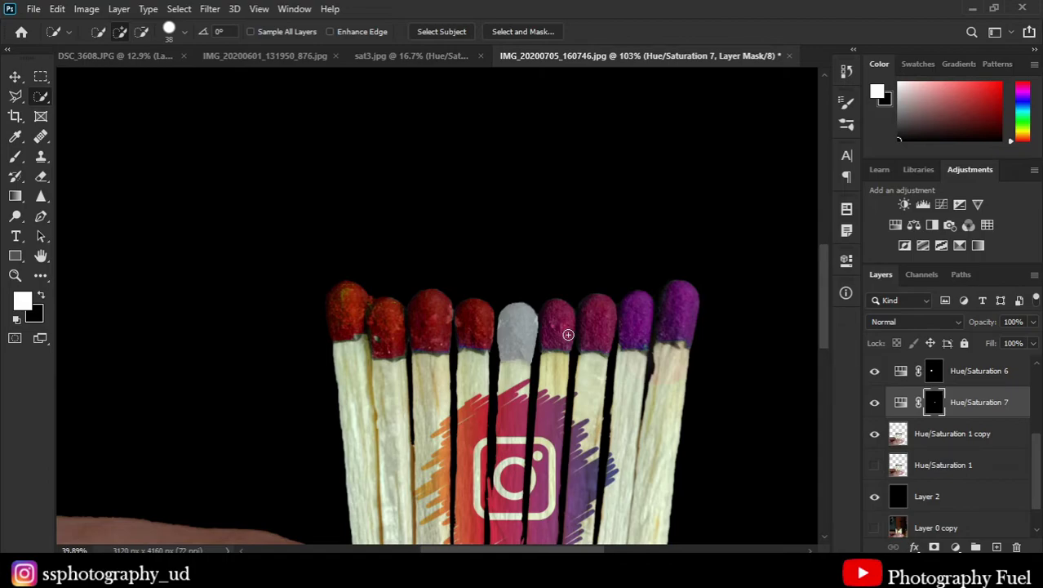
scroll(568, 334, down, 3)
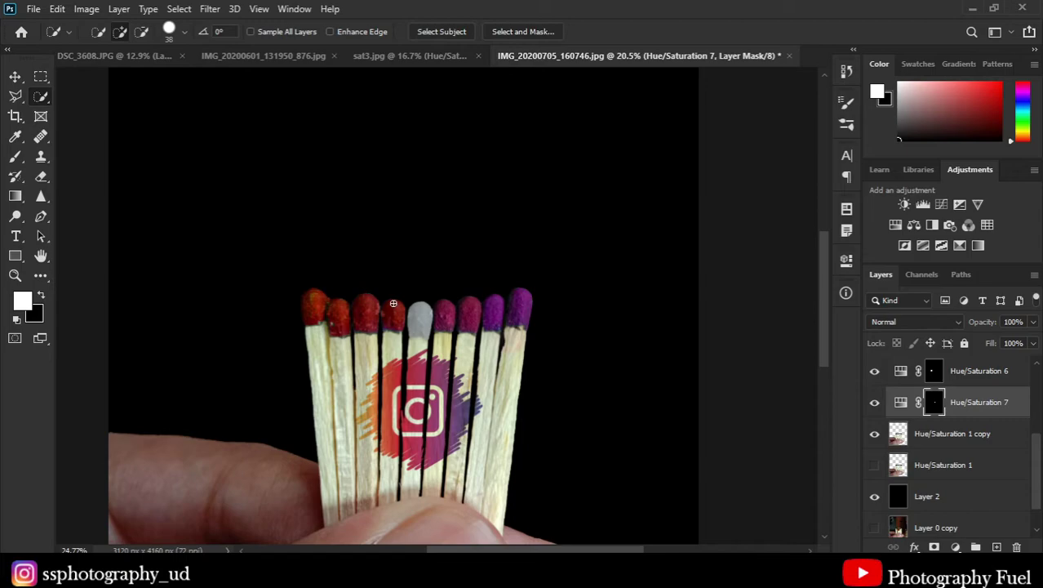
scroll(393, 302, up, 4)
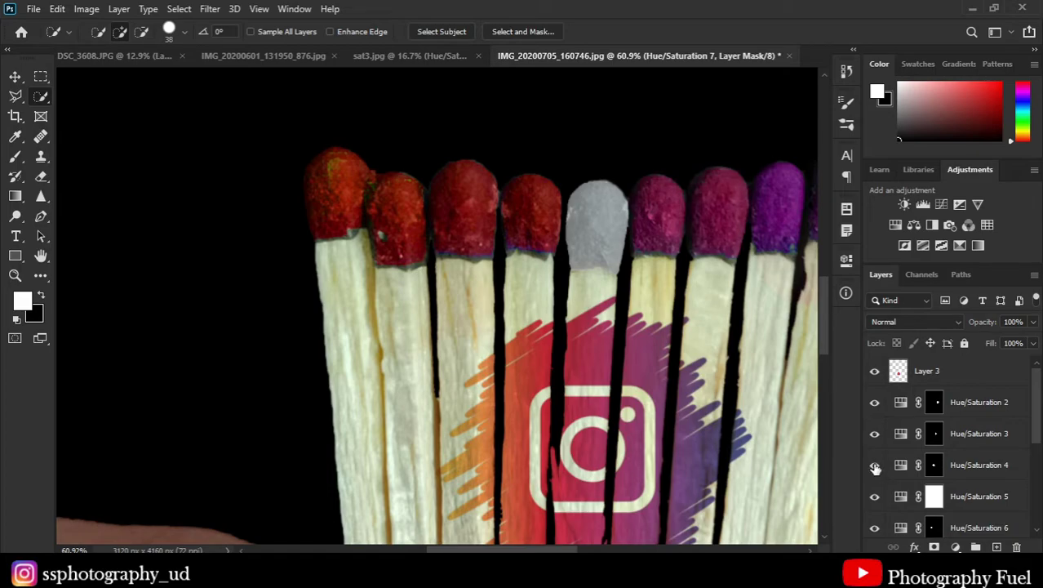
scroll(874, 498, down, 1)
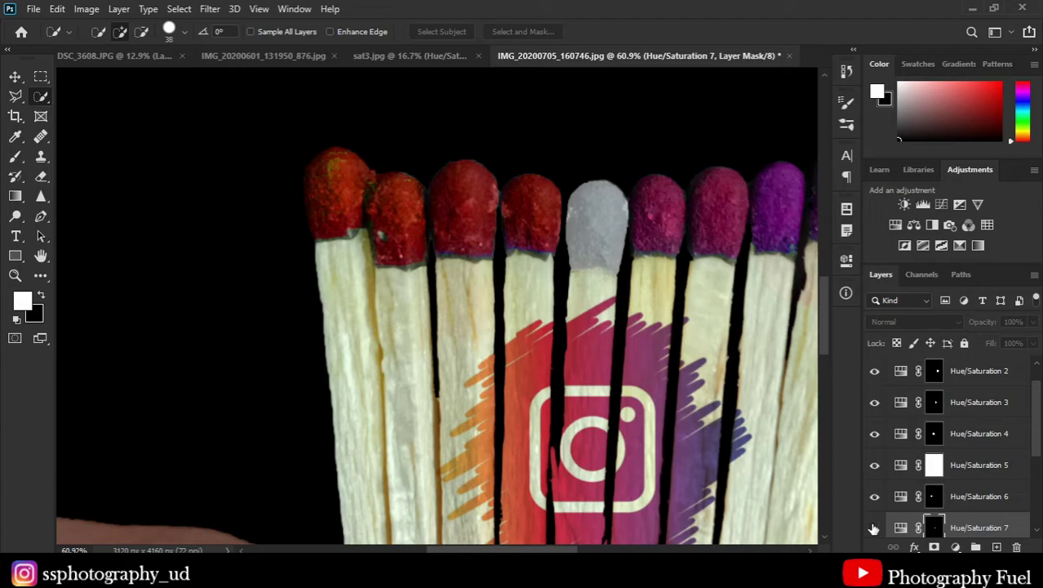
click(875, 527)
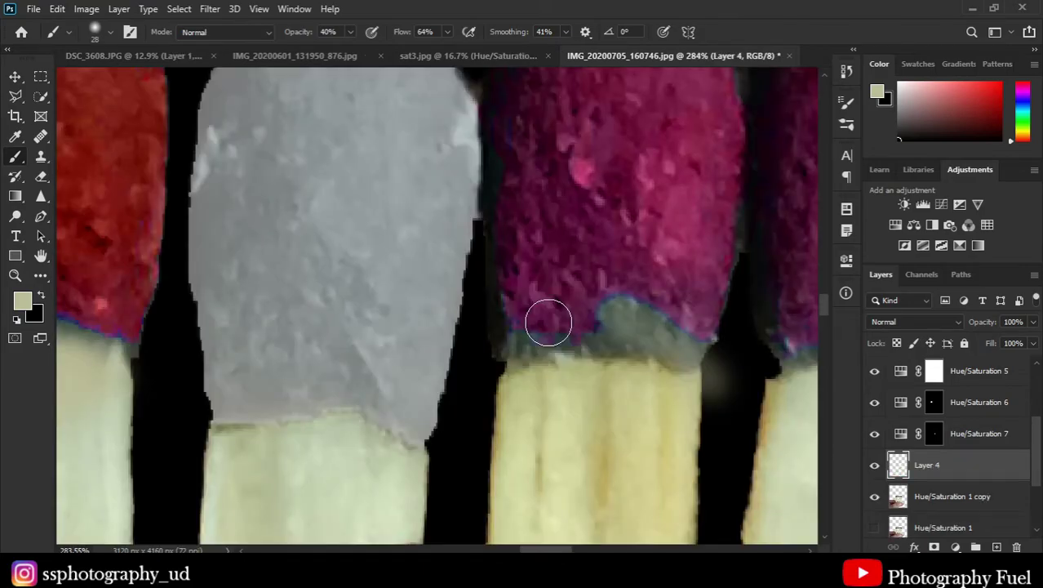
- Brush beige over the dark bands beneath the match heads, including under the purple head
mouse_move(548, 324)
mouse_down()
mouse_move(513, 355)
mouse_move(684, 399)
mouse_up()
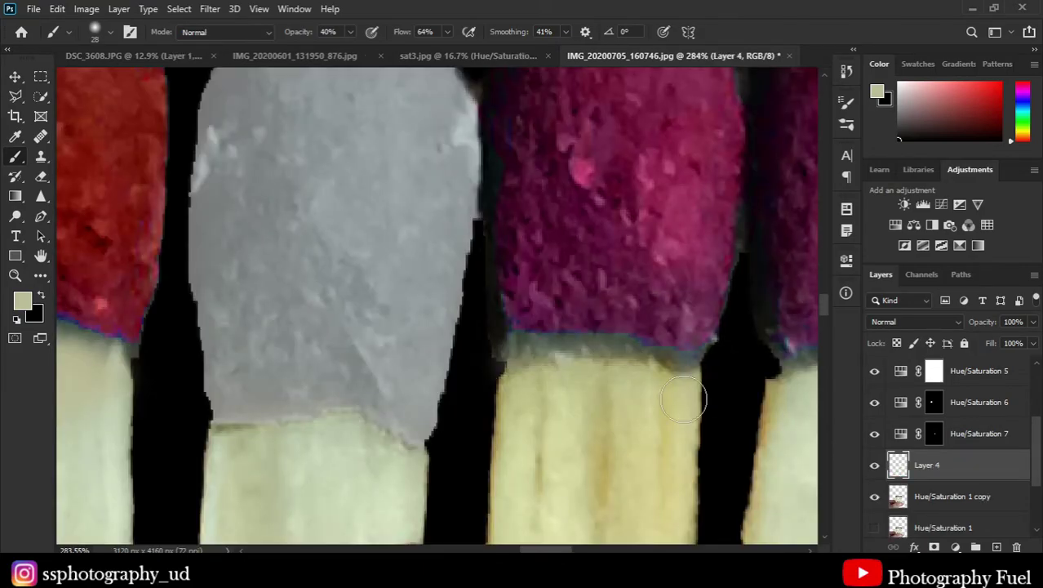
scroll(684, 398, right, 5)
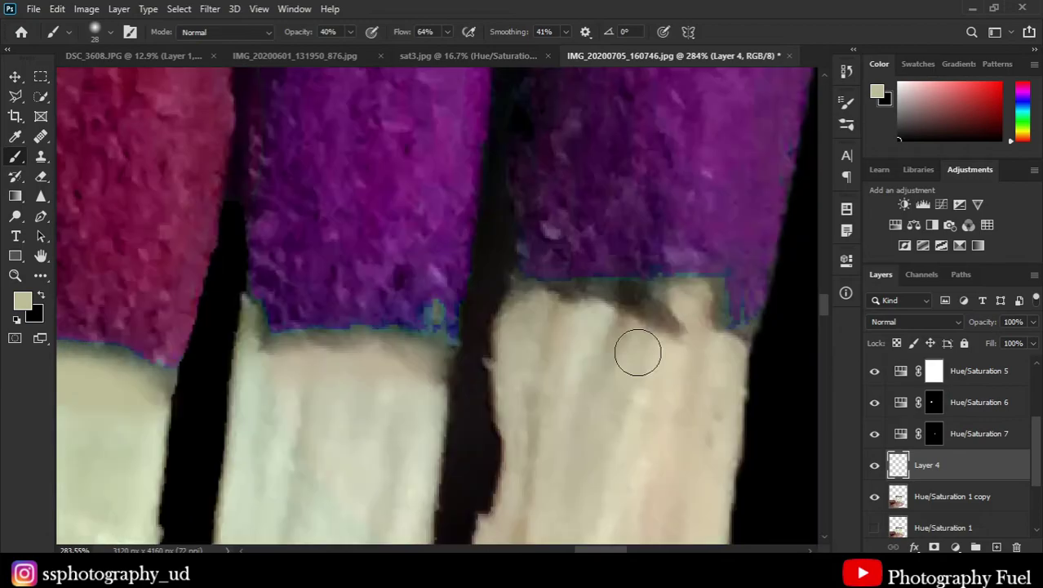
mouse_move(638, 352)
mouse_down()
mouse_move(726, 322)
mouse_move(560, 303)
mouse_up()
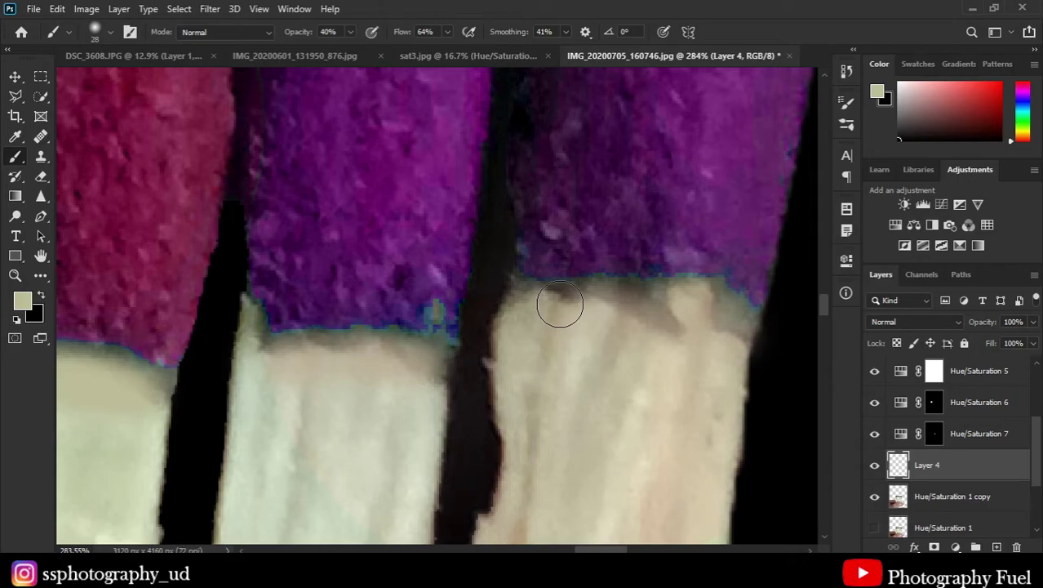
scroll(560, 304, down, 10)
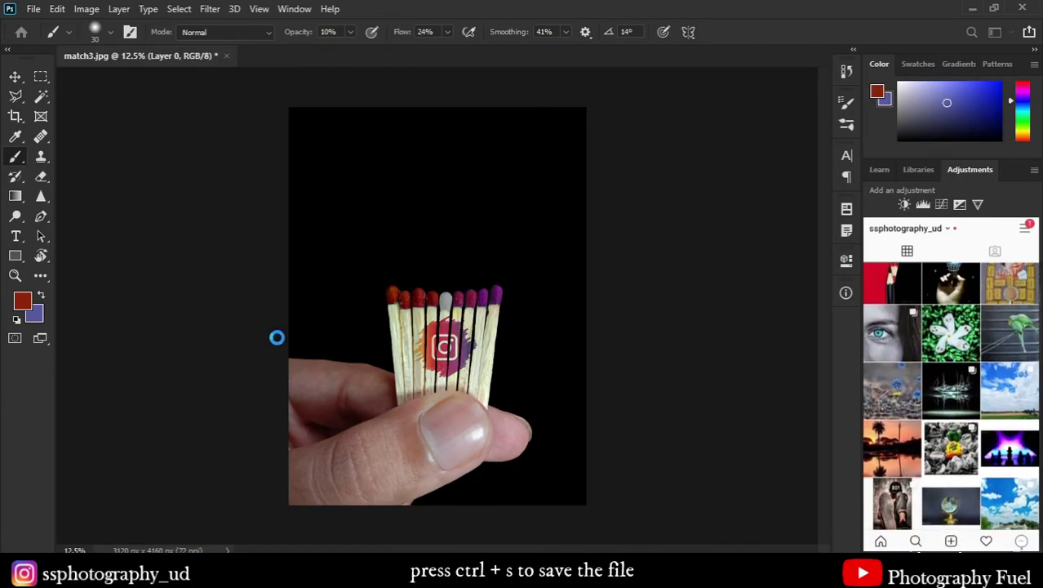
- Save the image as a JPEG named match3 at Quality 12
key(ctrl+s)
click(172, 289)
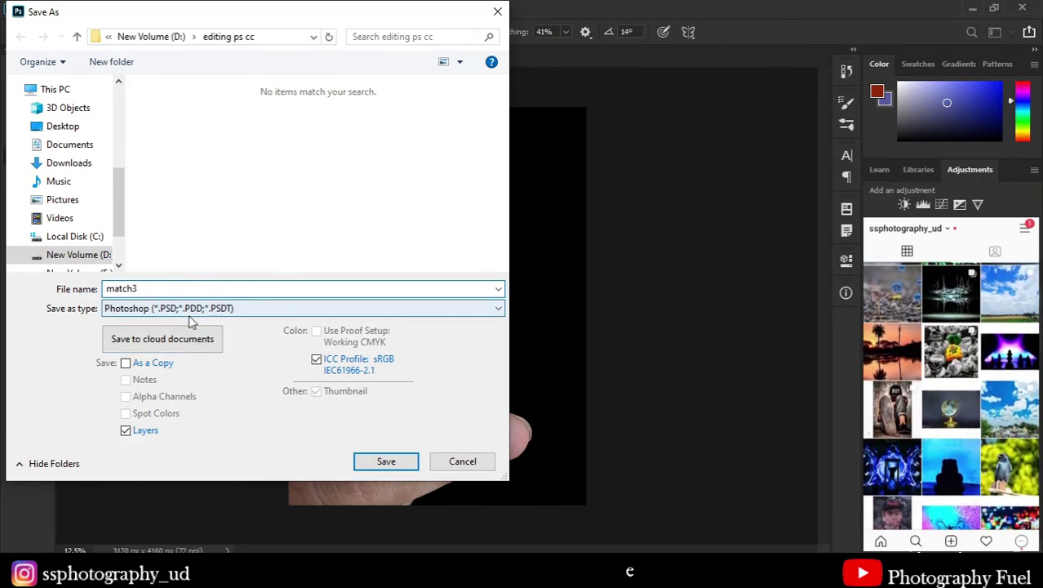
click(189, 313)
click(182, 432)
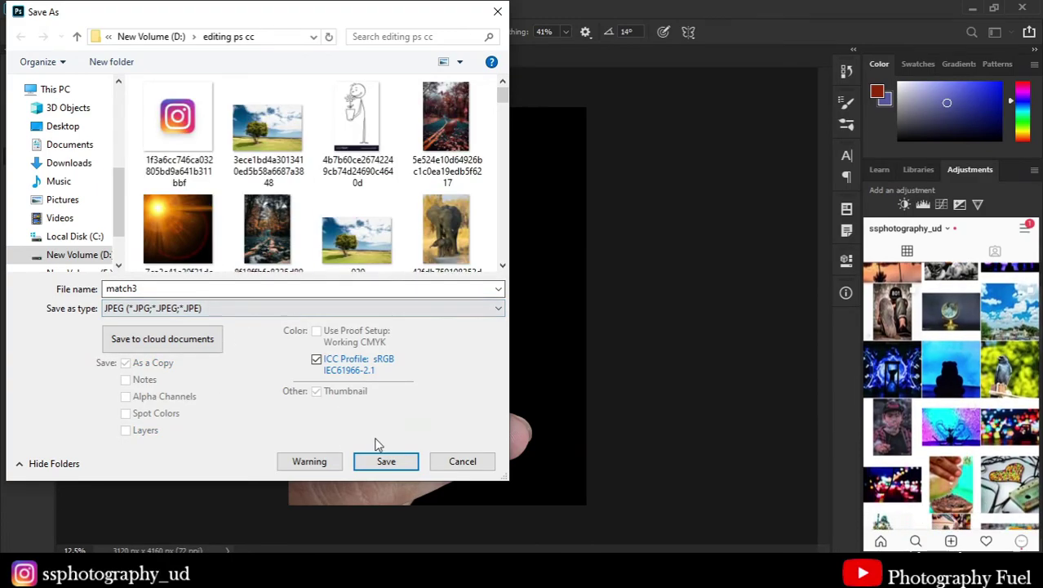
click(383, 459)
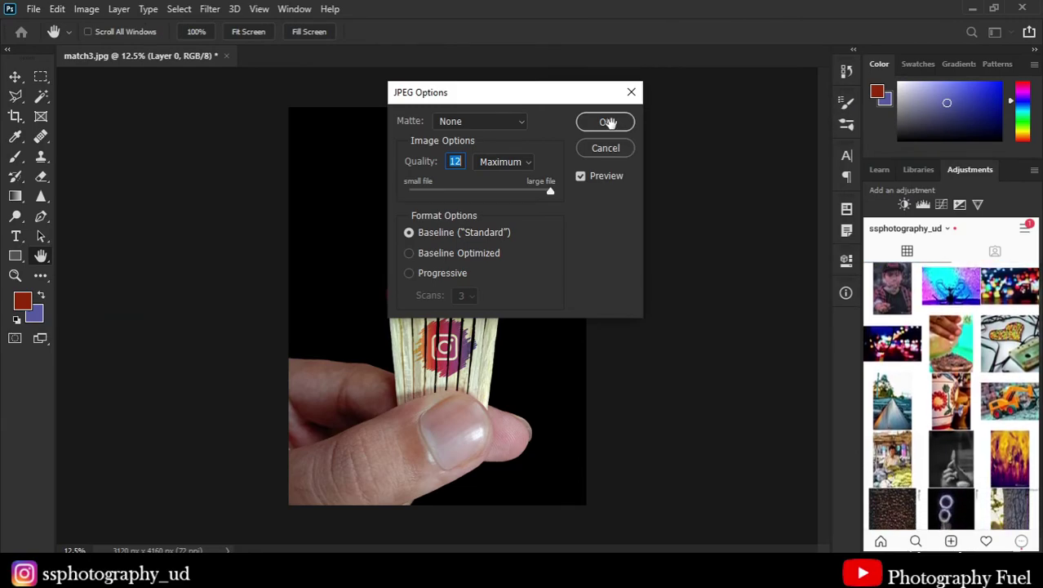
click(612, 124)
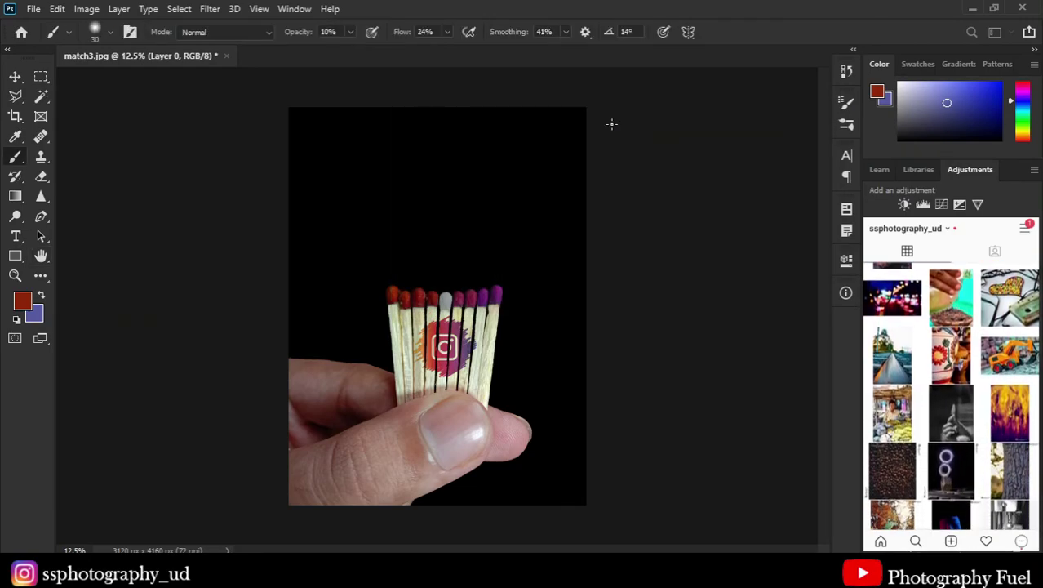